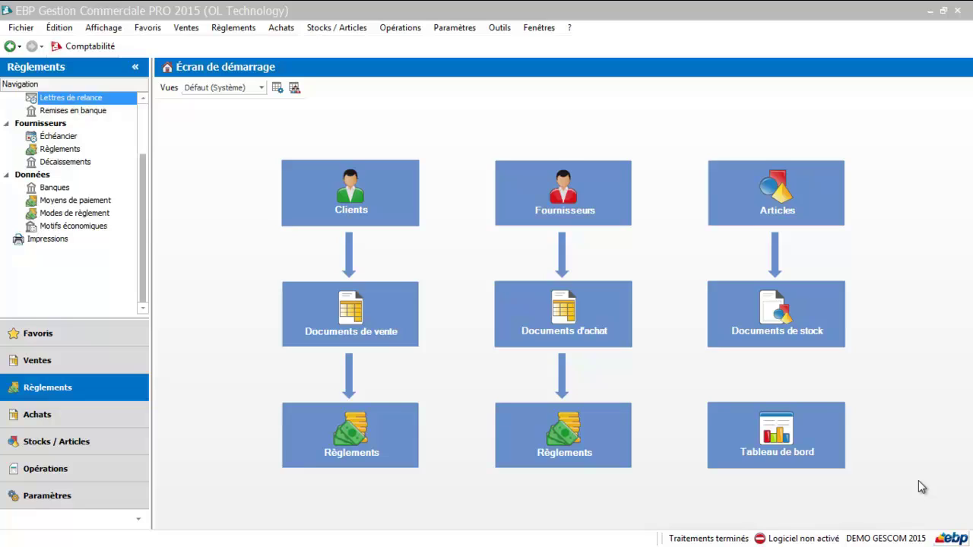
- Open the Relances options of the Règlements section in the company information settings
left_click(107, 494)
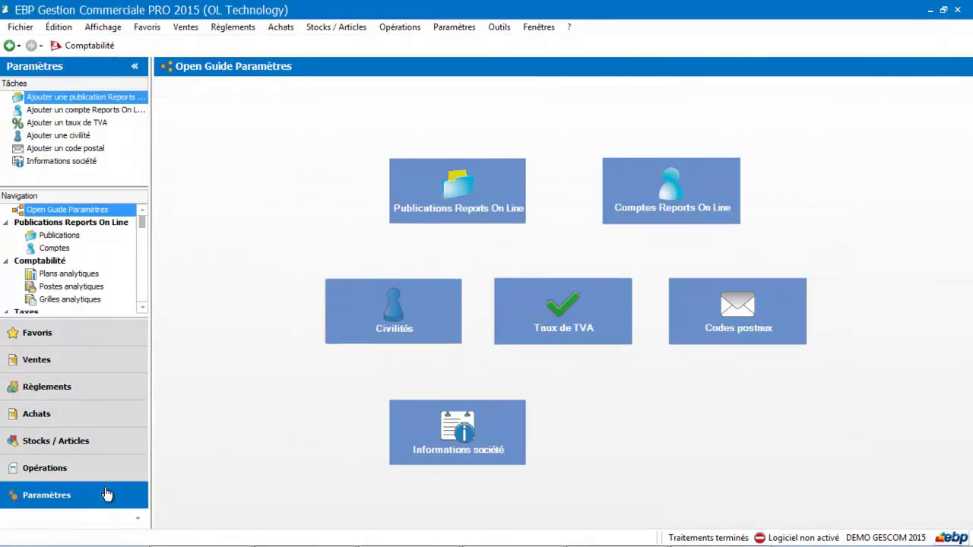
left_click(480, 438)
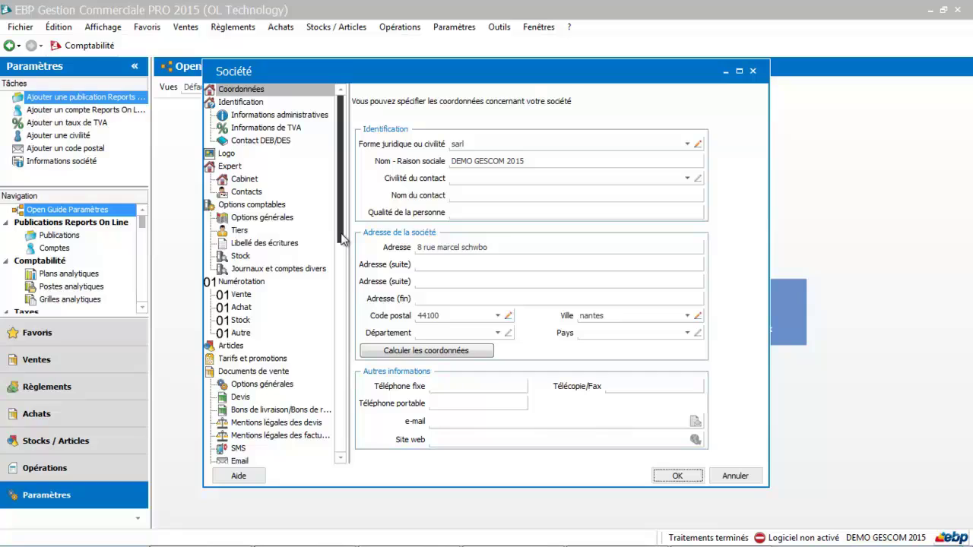
left_click_drag(342, 239, 344, 347)
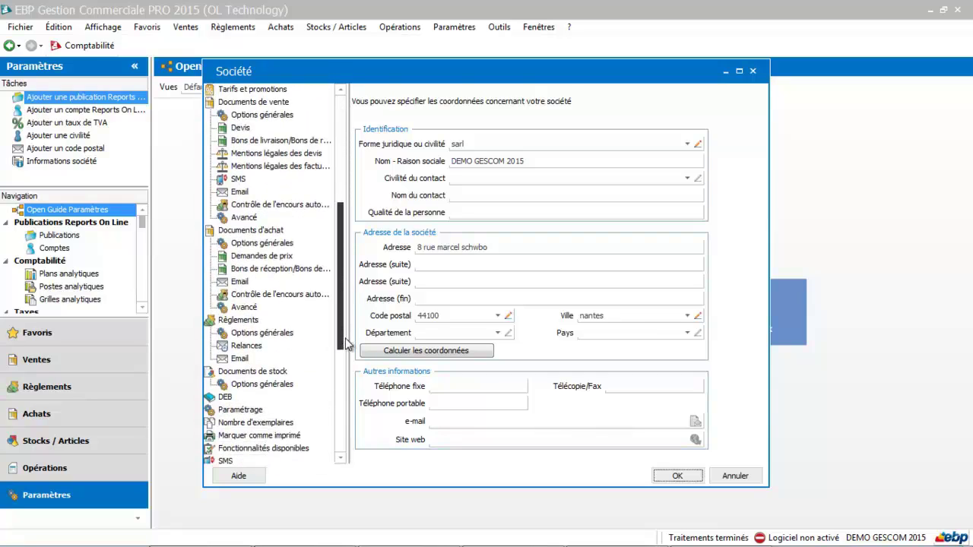
left_click(245, 348)
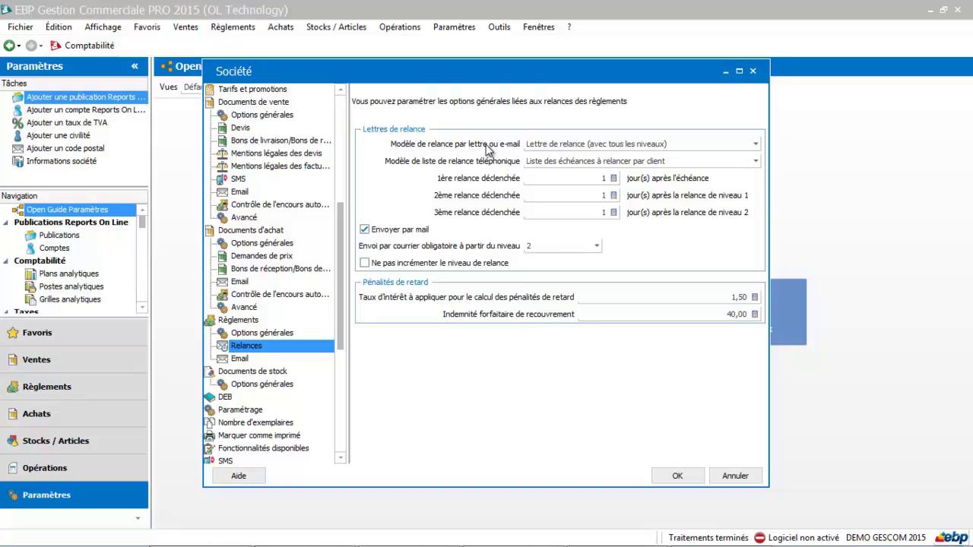
- Select the reminder letter model "Lettre de relance (avec tous les niveaux)" and phone list model "Liste des échéances à relancer par client", and validate the settings
left_click(549, 146)
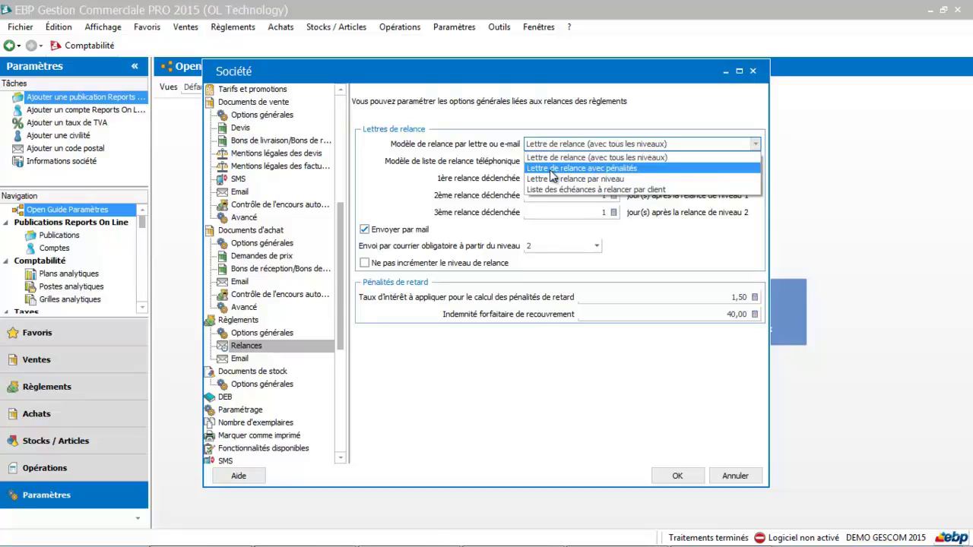
left_click(504, 151)
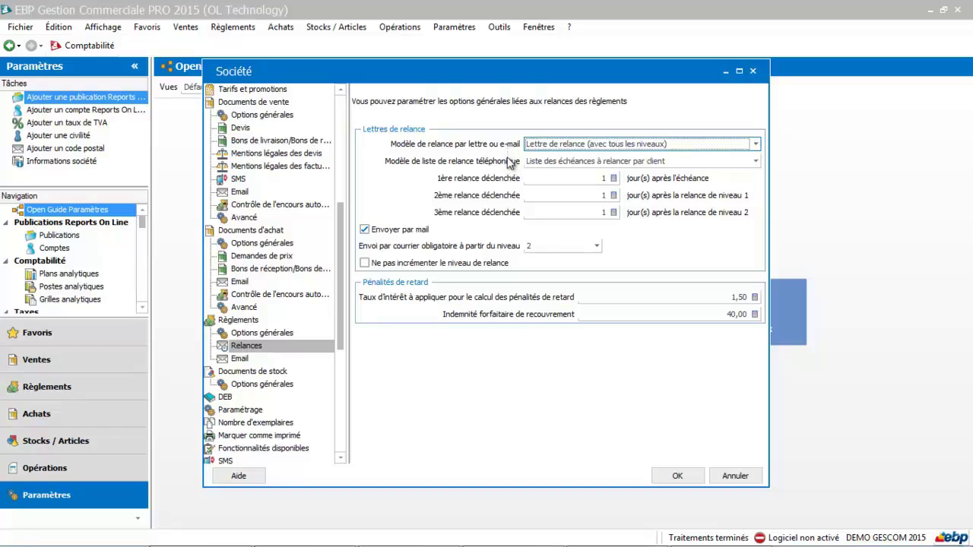
left_click(560, 161)
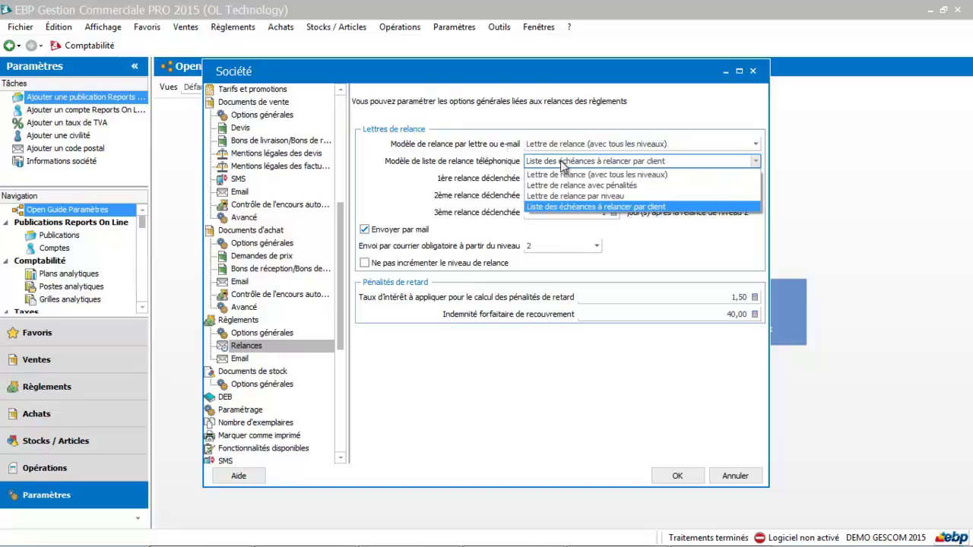
left_click(561, 207)
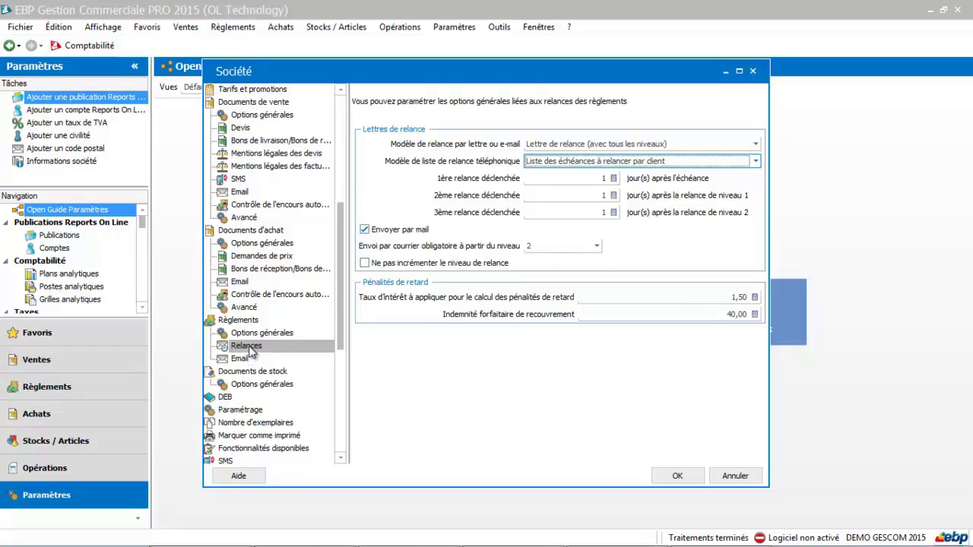
scroll(251, 351, "up", 5)
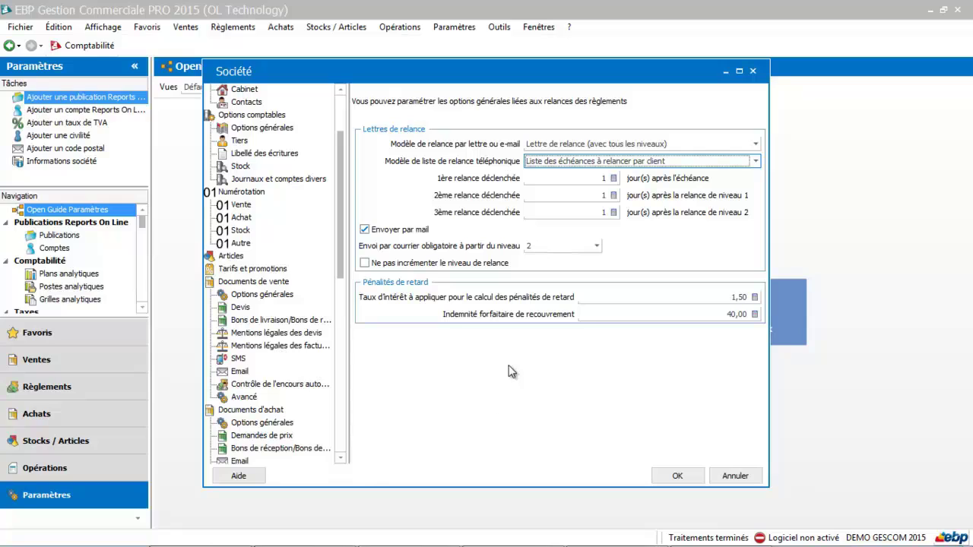
left_click(674, 477)
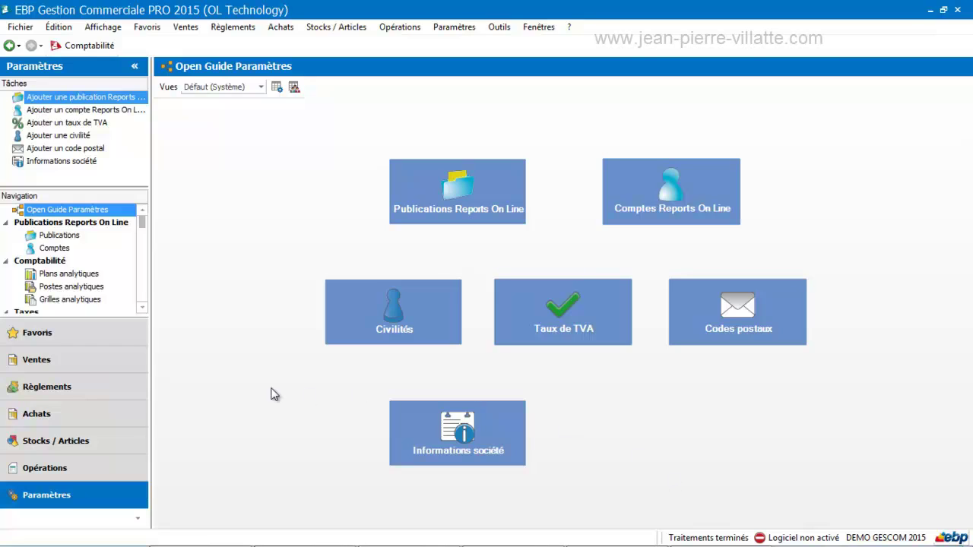
- Open the customer payment schedule and view the settled due dates as well as the full list
left_click(83, 389)
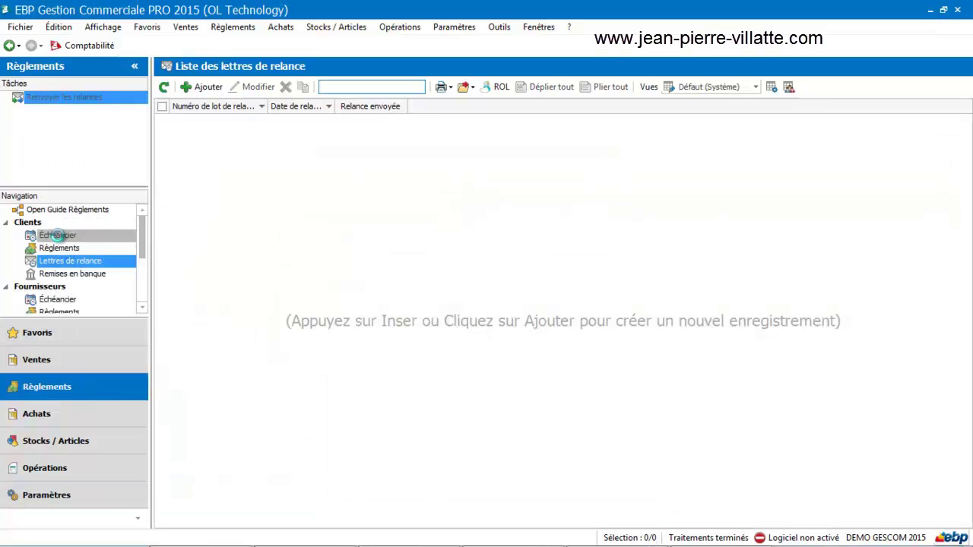
left_click(58, 235)
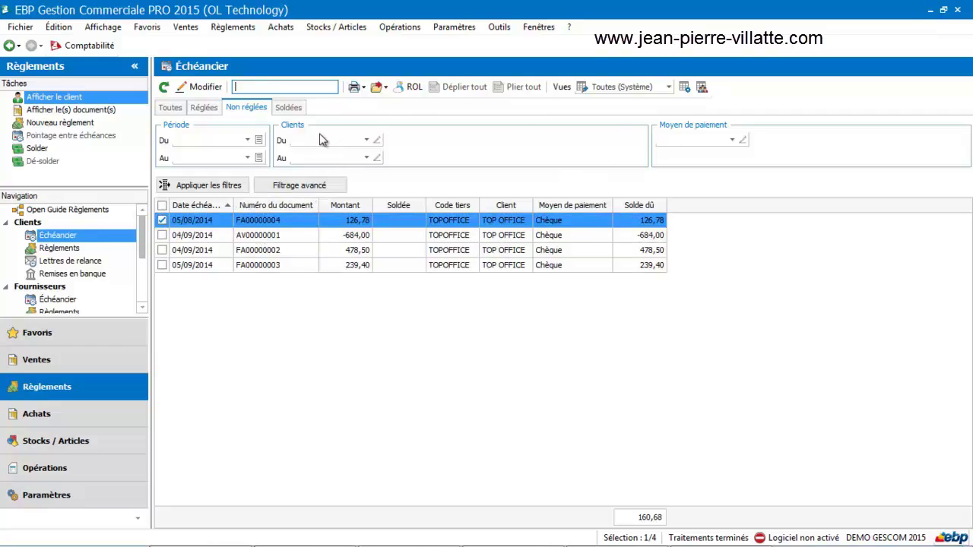
left_click(202, 108)
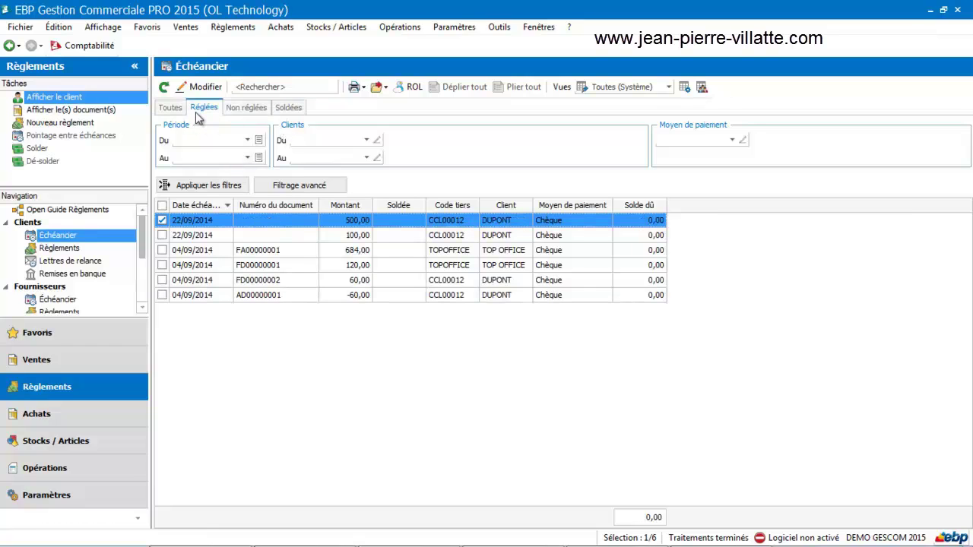
left_click(170, 107)
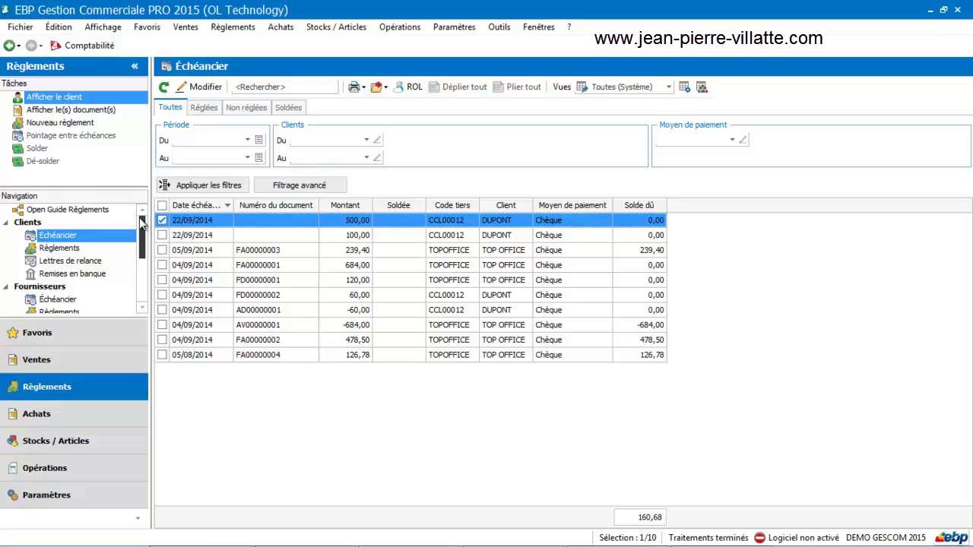
- Preview the customer report "Echéancier par client" restricted to unpaid due dates, excluding Réglées and Soldées
left_click_drag(142, 225, 136, 310)
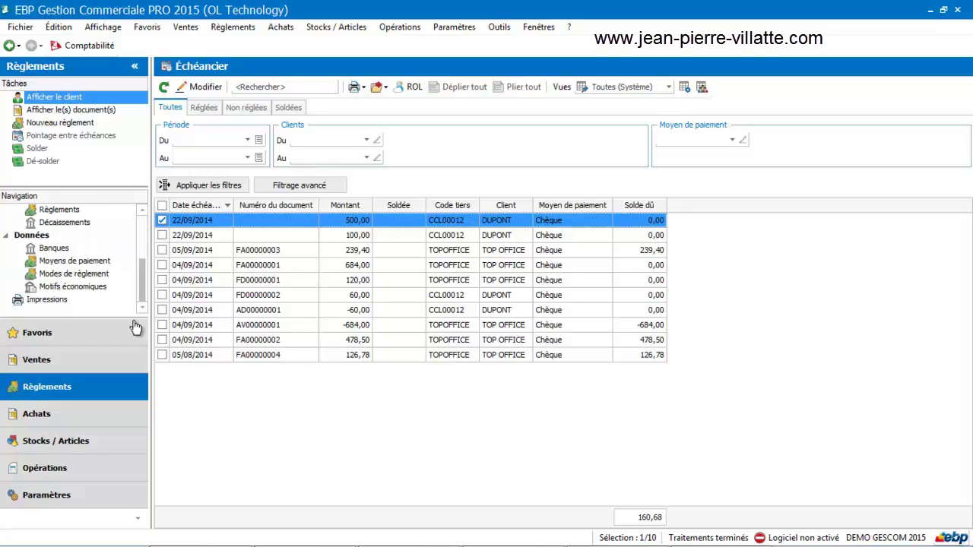
left_click(47, 299)
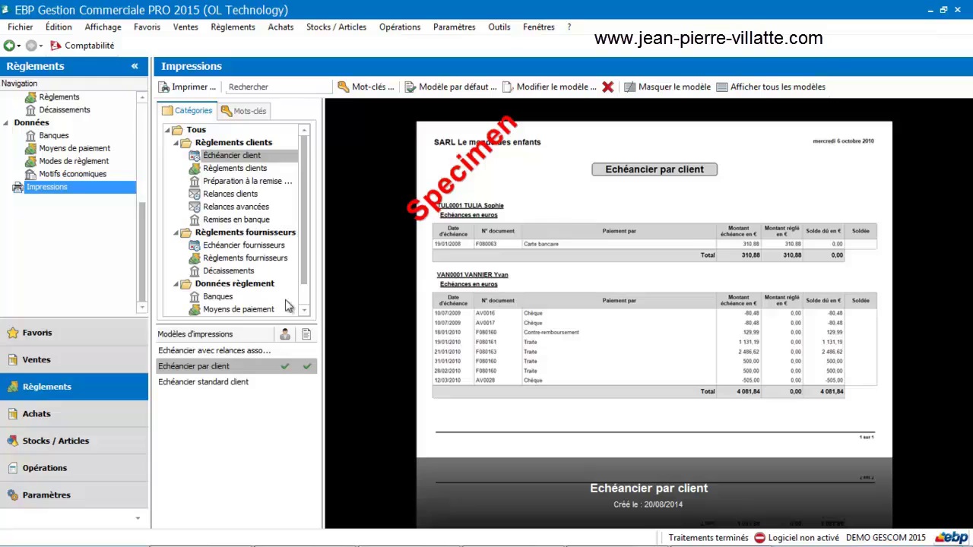
left_click(214, 370)
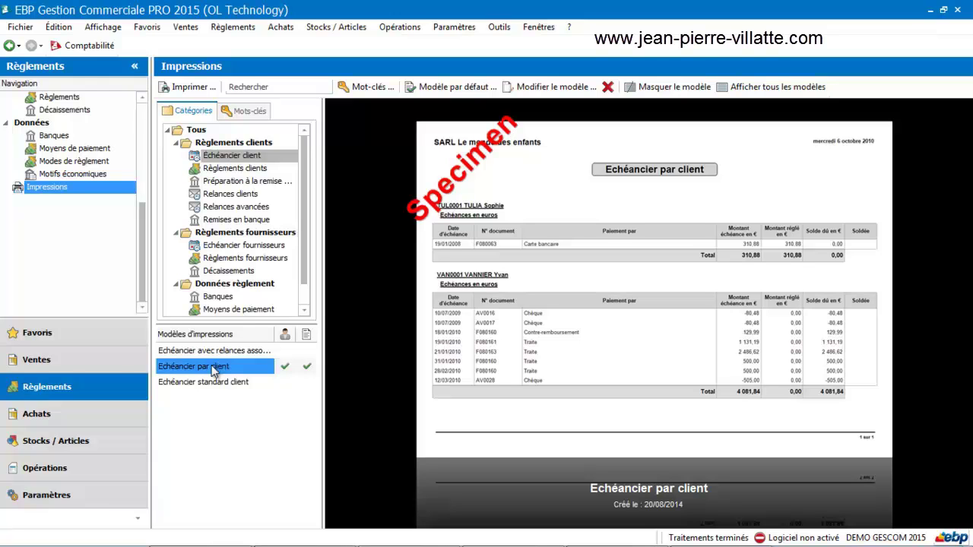
double_click(214, 371)
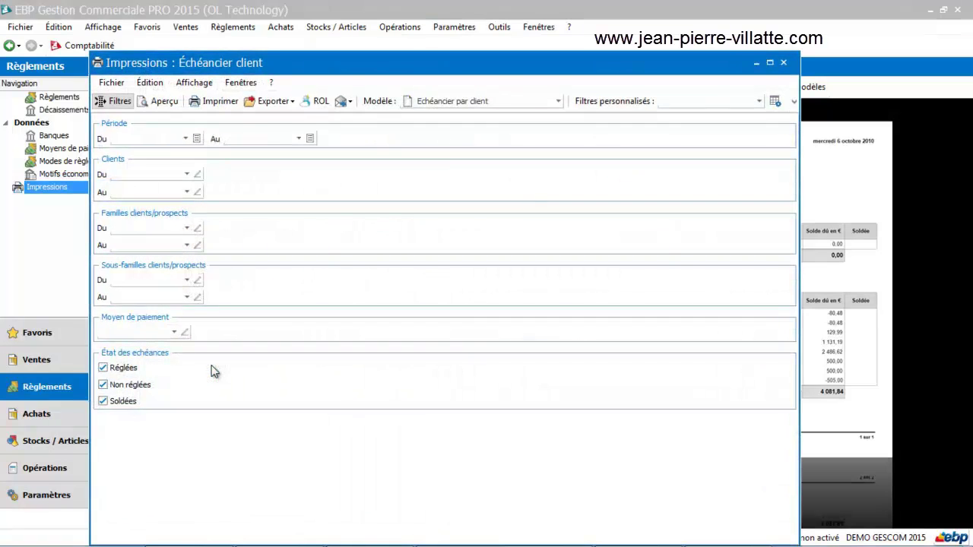
left_click(103, 368)
left_click(103, 419)
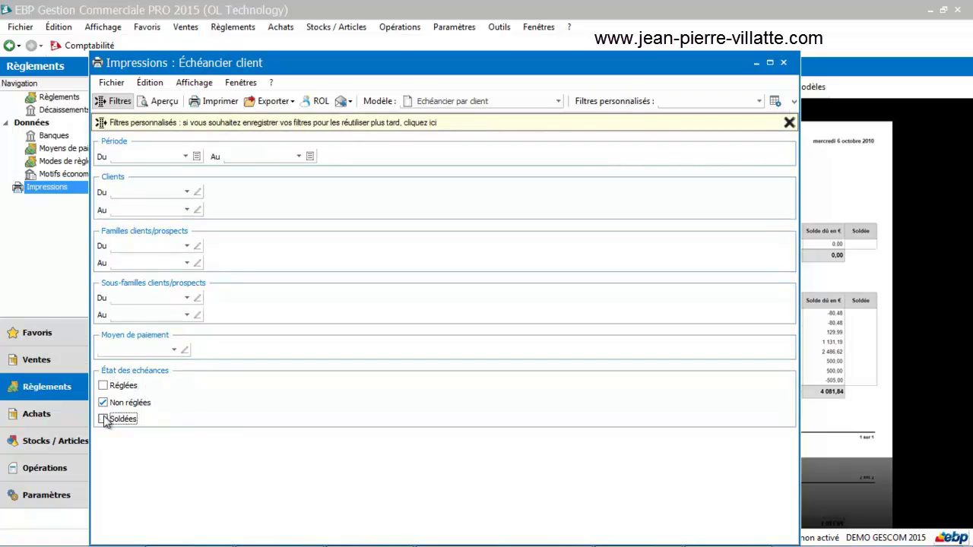
left_click(158, 101)
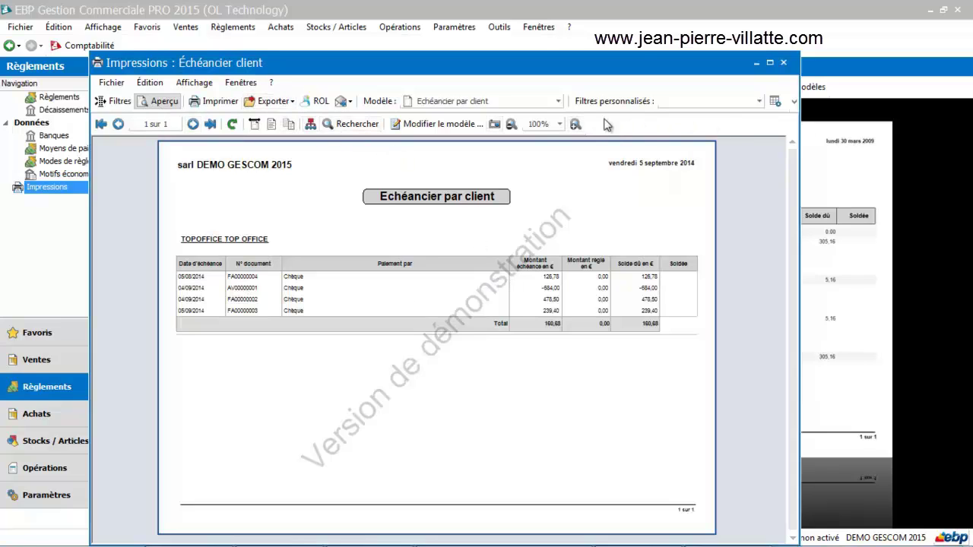
- Enlarge the preview to view it with the "Echéancier avec relances associées" model, and close it
left_click(575, 124)
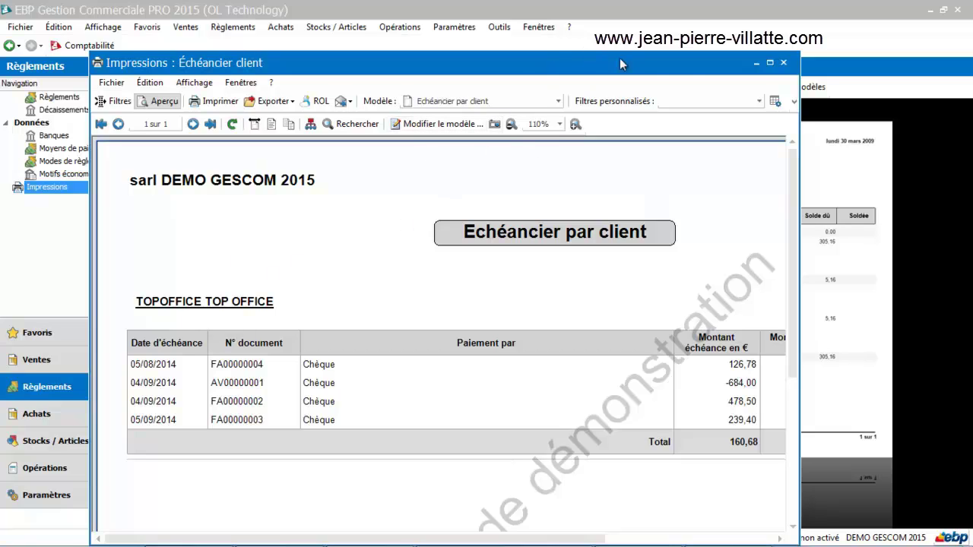
left_click(770, 62)
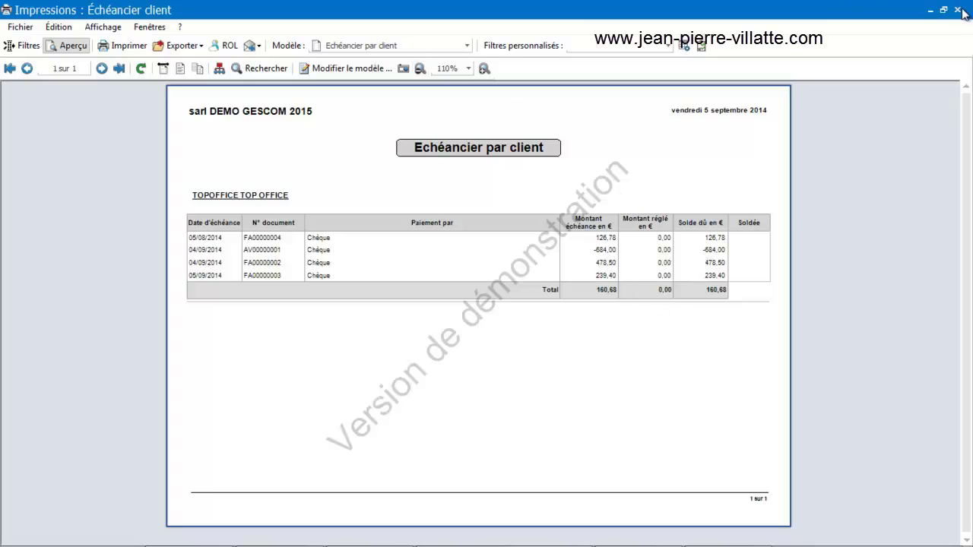
left_click(448, 47)
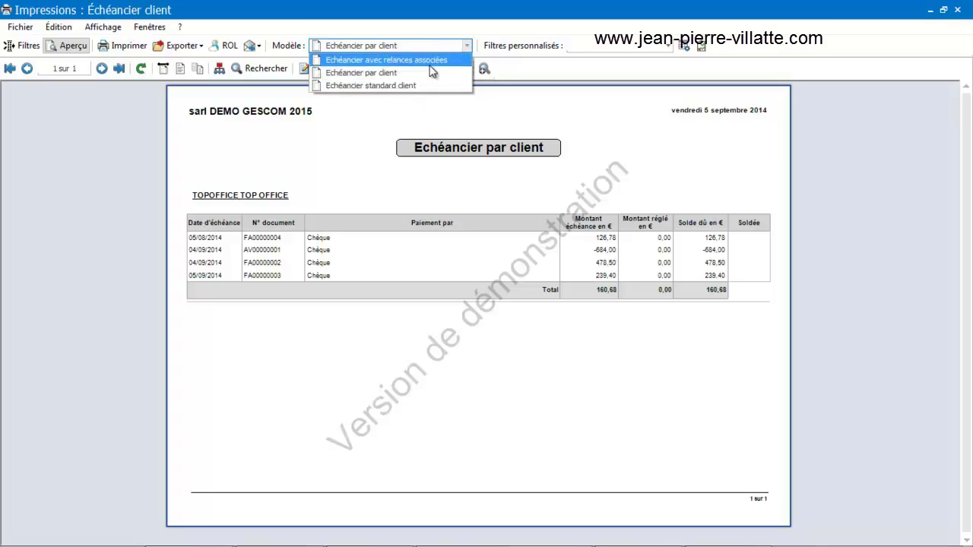
left_click(429, 64)
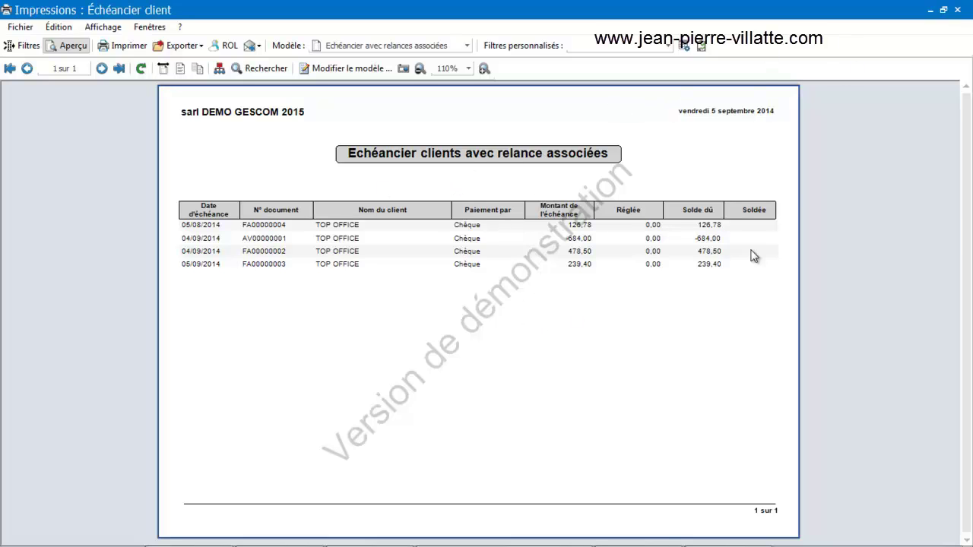
left_click(956, 9)
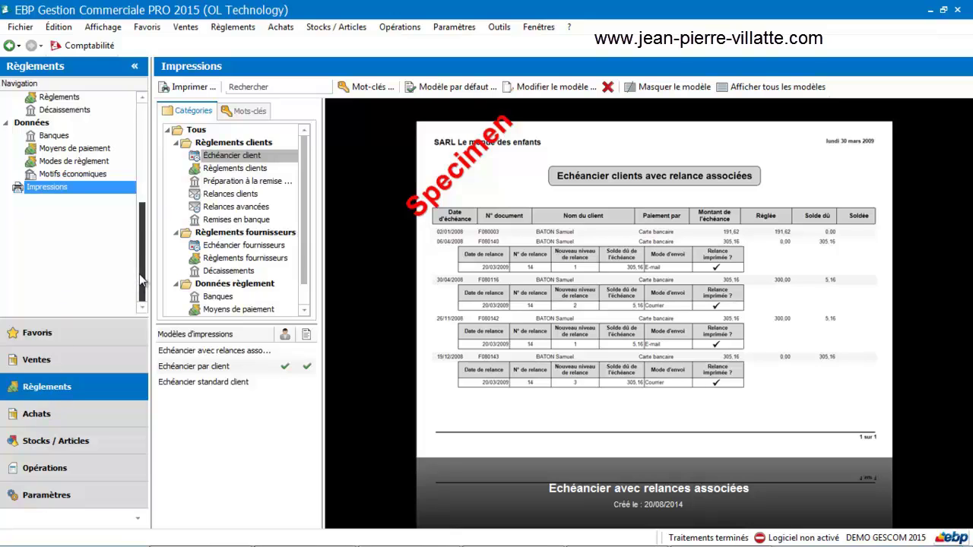
- Open the supplier payment schedule to examine the unpaid due dates
scroll(142, 282, "up", 2)
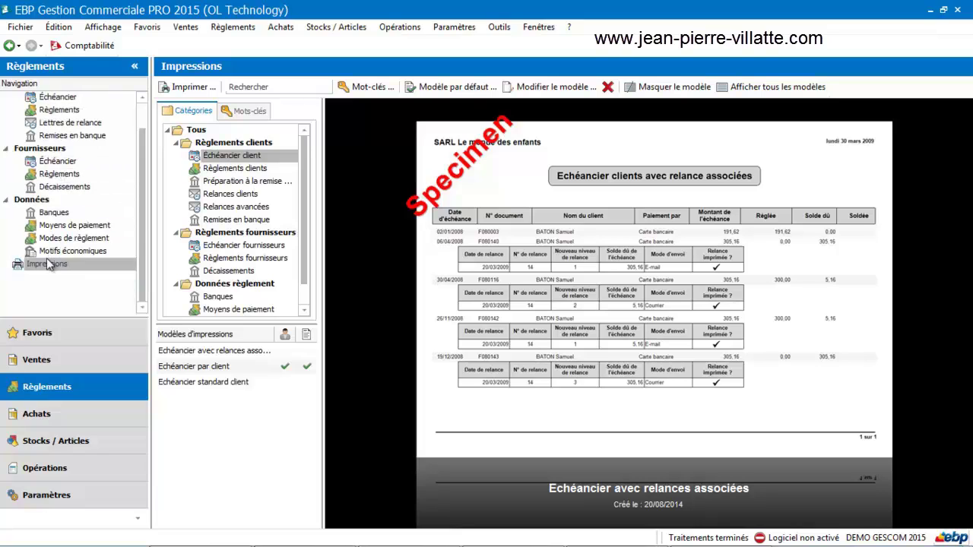
left_click(47, 263)
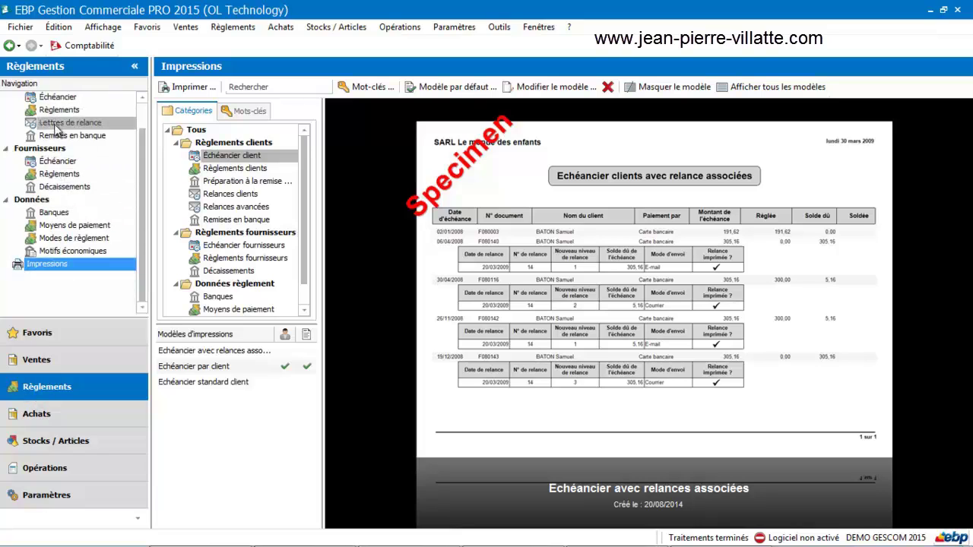
left_click(57, 162)
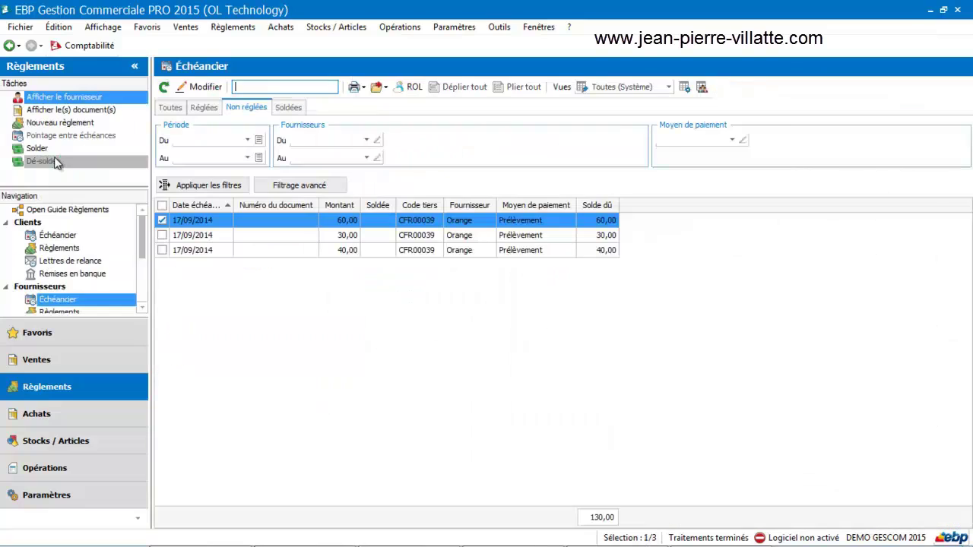
left_click(190, 220)
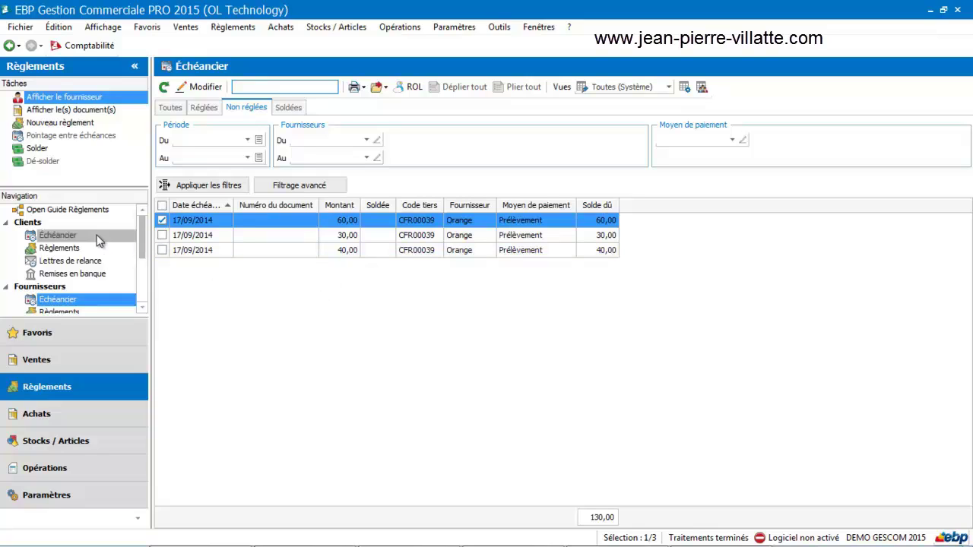
- Preview the supplier report "Echéancier fournisseurs standard" restricted to unpaid due dates, excluding Réglées and Soldées
left_click_drag(144, 232, 144, 283)
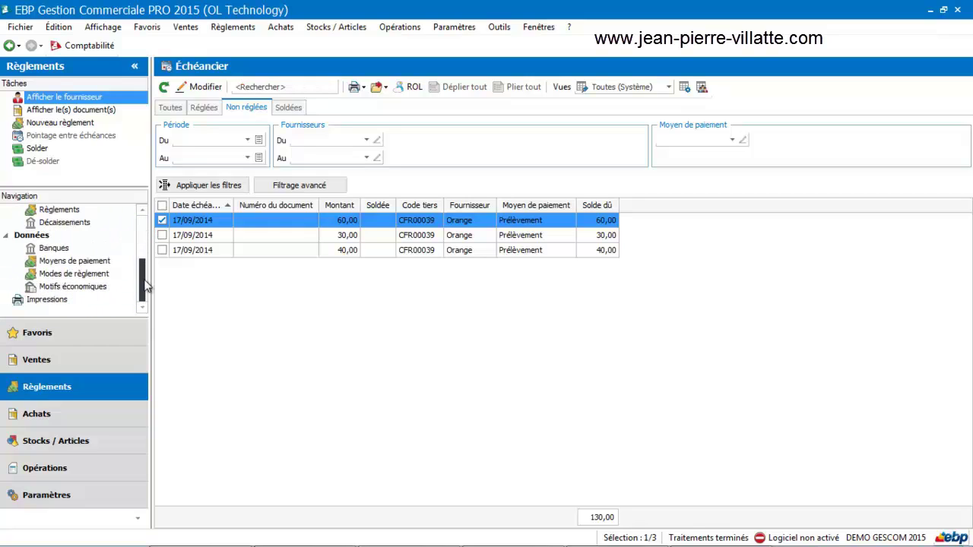
left_click(65, 300)
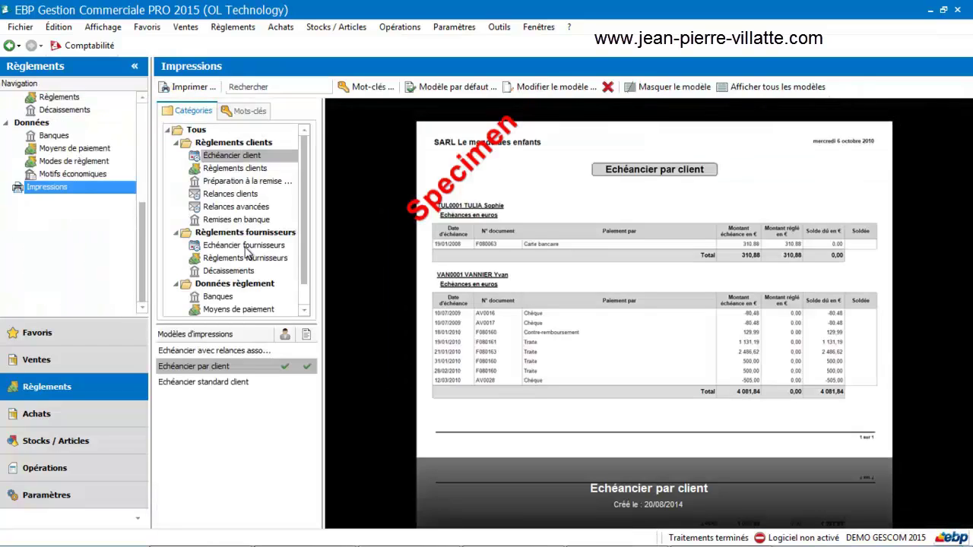
left_click(245, 245)
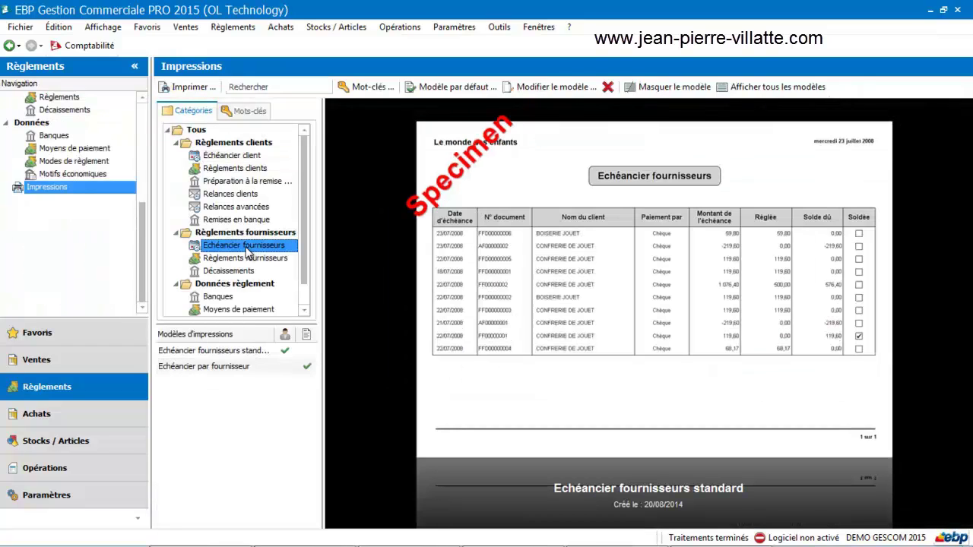
left_click(222, 352)
double_click(221, 352)
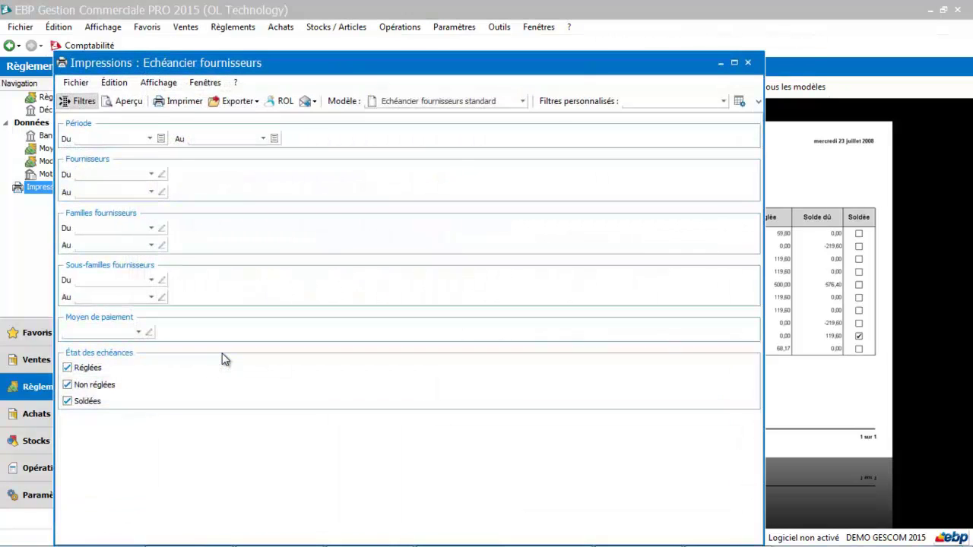
left_click(67, 367)
left_click(74, 422)
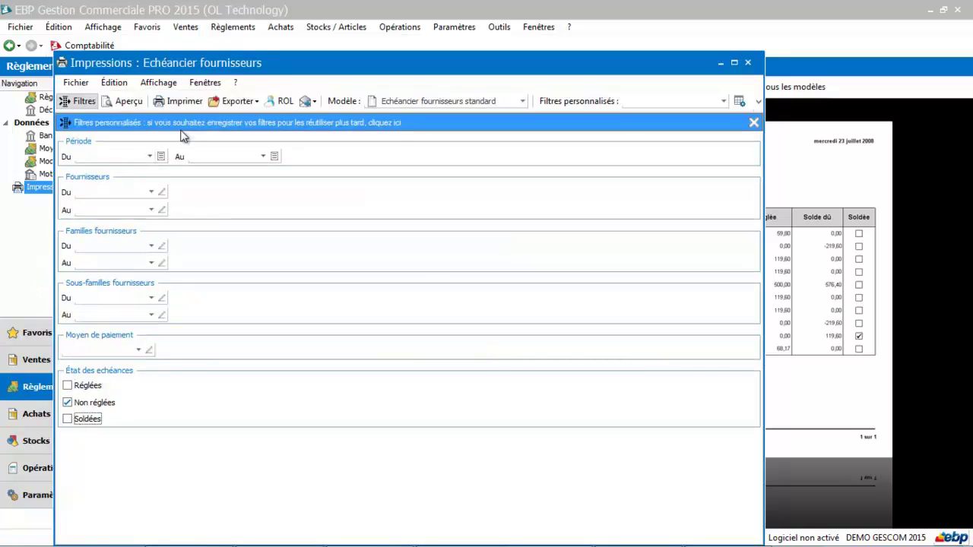
left_click(122, 103)
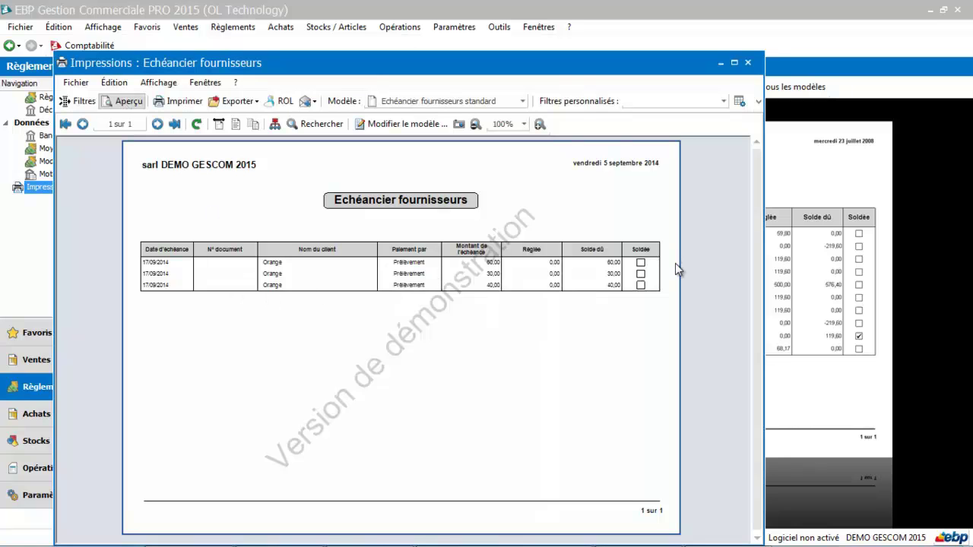
- Create a new customer reminder letter and apply the filter for due dates expired as of 05/09/2014
left_click(748, 63)
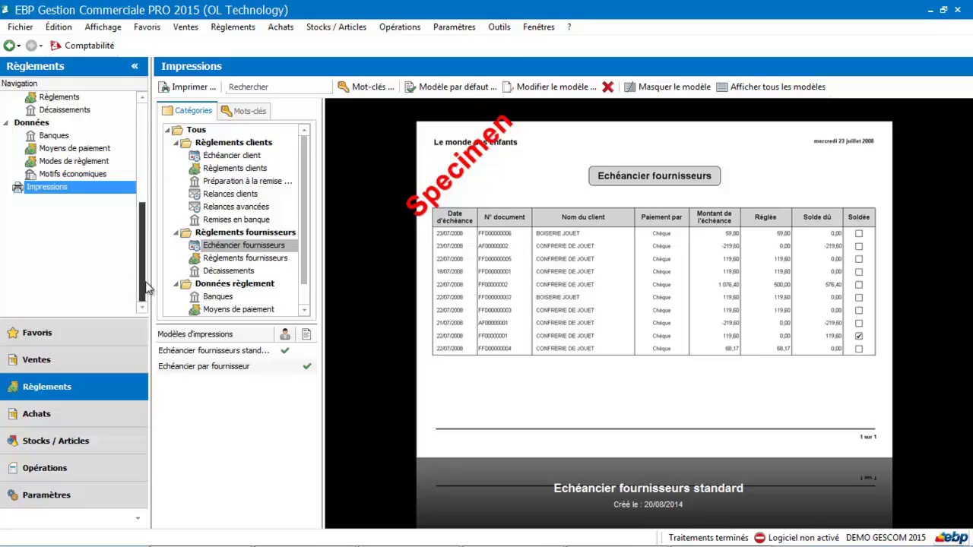
scroll(143, 282, "up", 3)
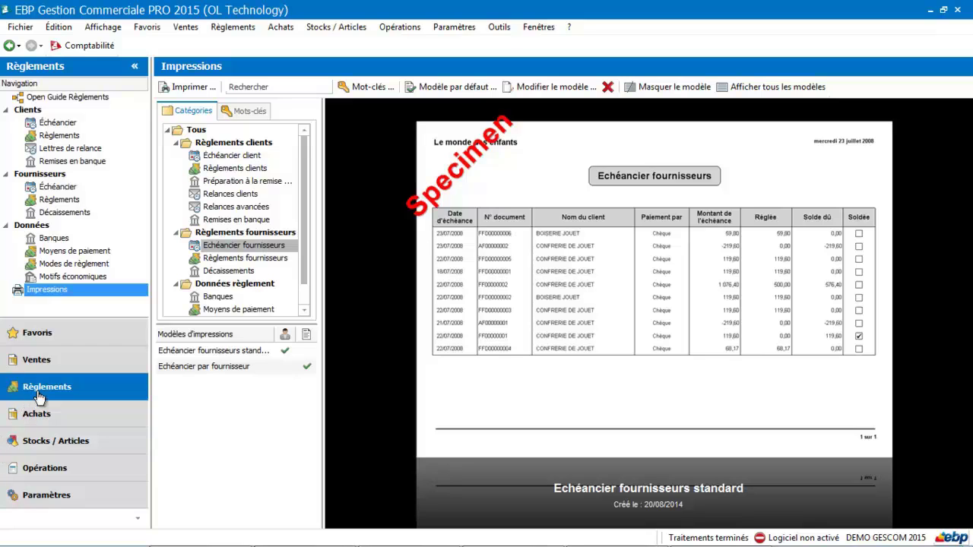
left_click(53, 152)
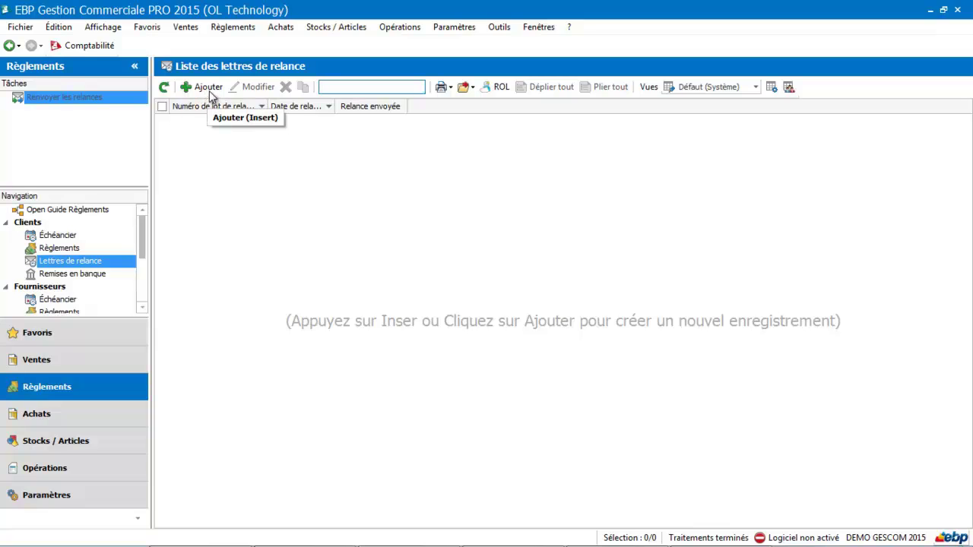
left_click(209, 90)
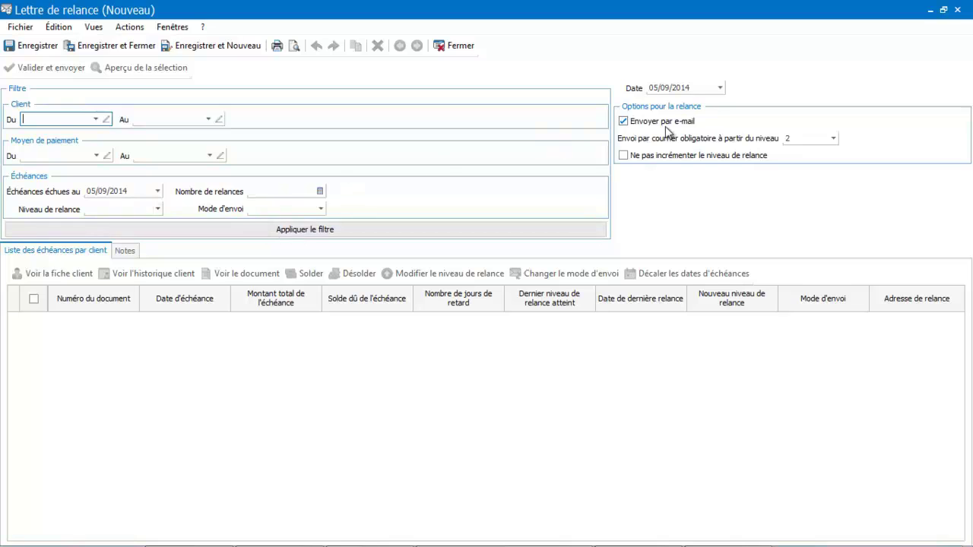
left_click(330, 233)
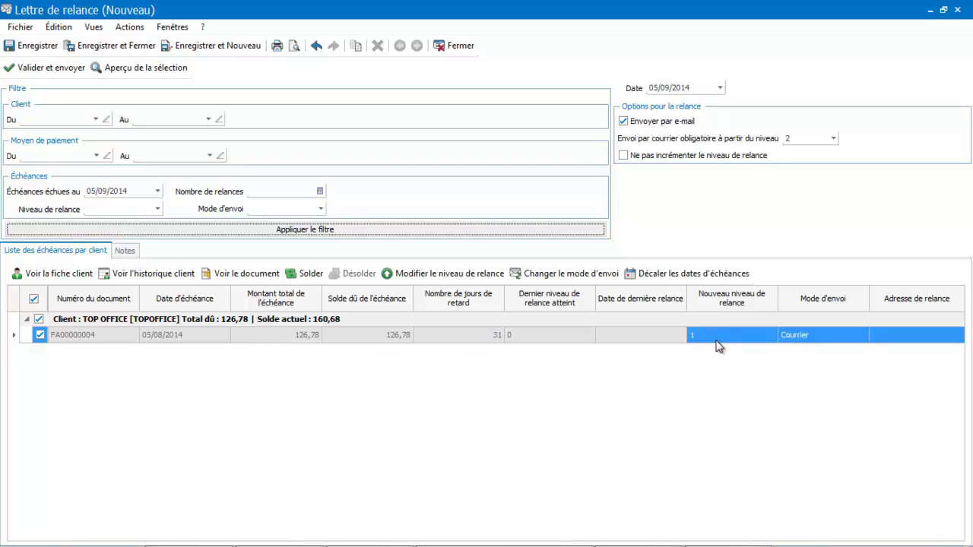
- Examine the sending modes available for the overdue TOP OFFICE invoice
left_click(801, 334)
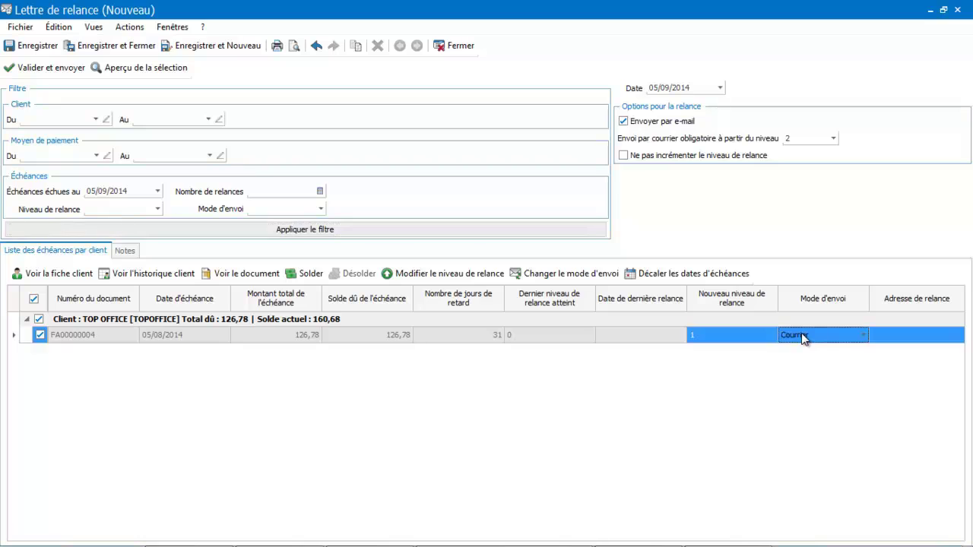
left_click(863, 335)
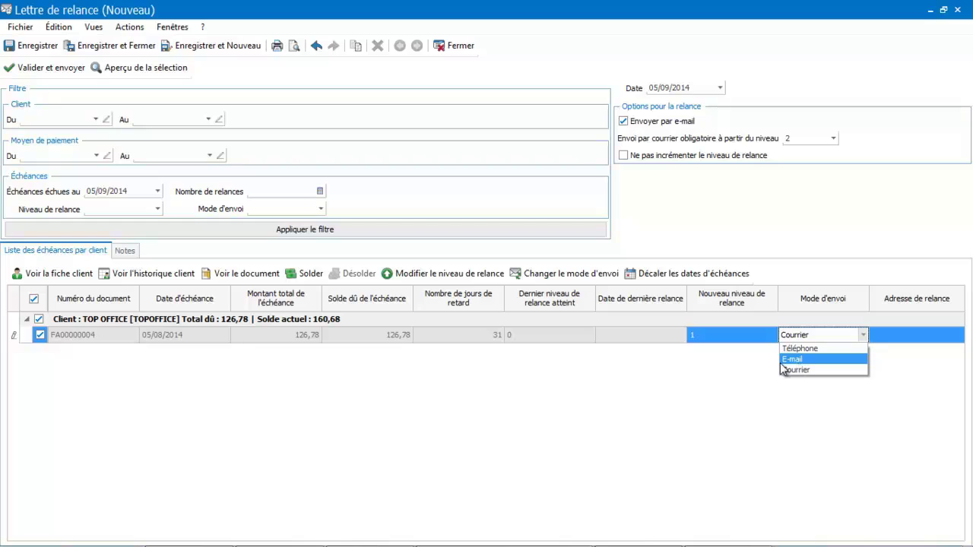
left_click(735, 378)
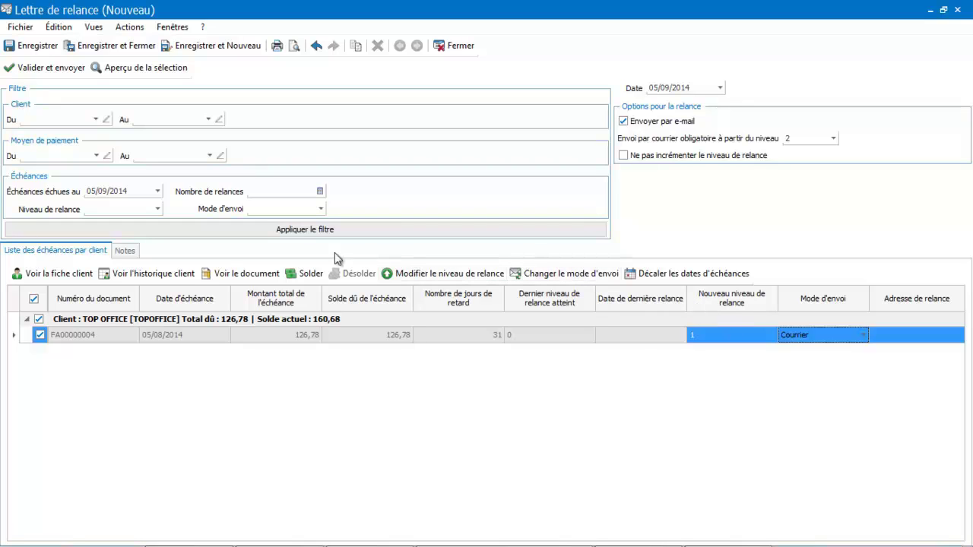
- Review the TOP OFFICE customer record, document history and overdue invoice from the reminder letter, closing each one
left_click(70, 272)
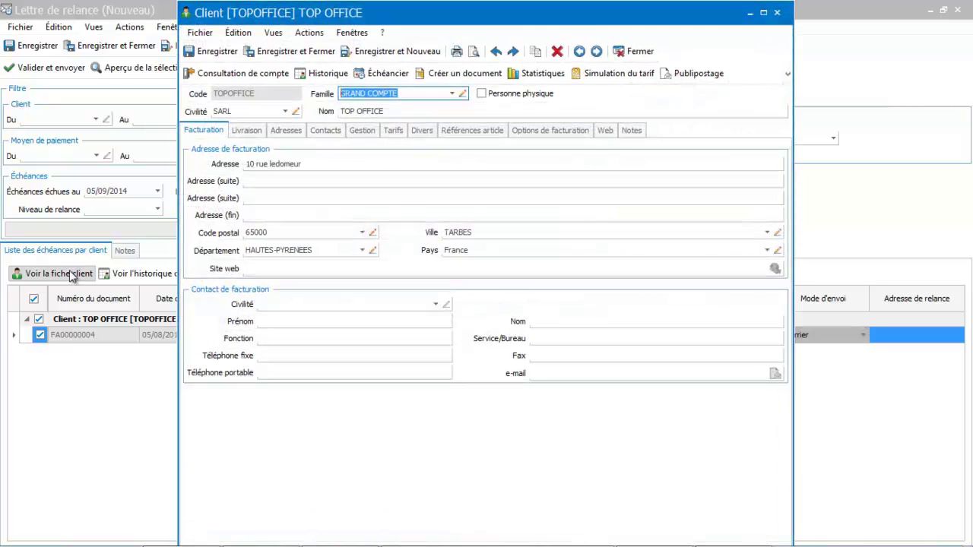
left_click(776, 12)
left_click(171, 273)
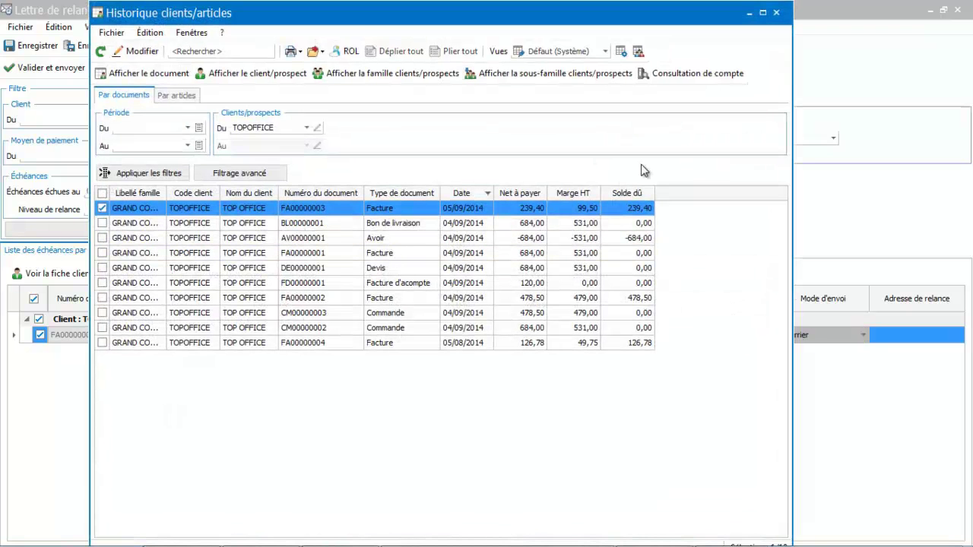
left_click(777, 13)
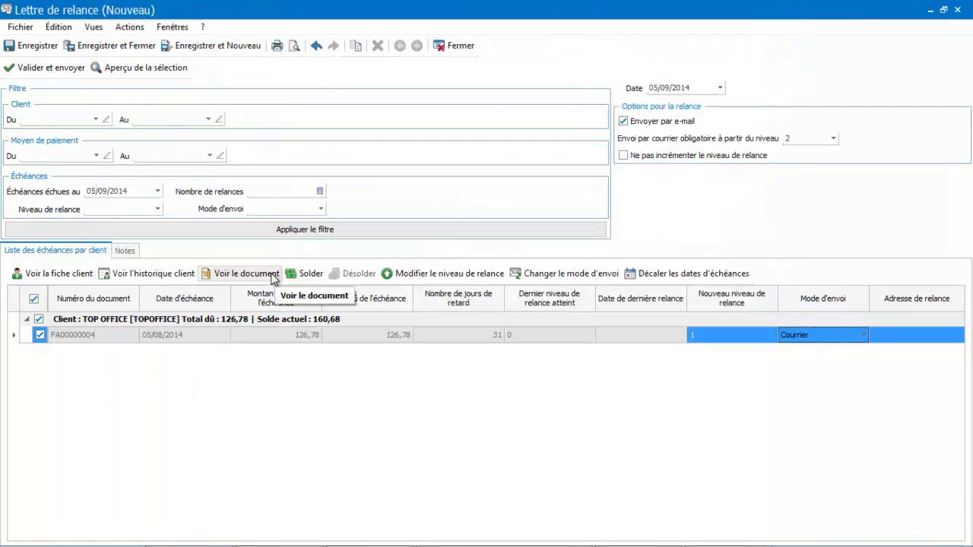
left_click(274, 279)
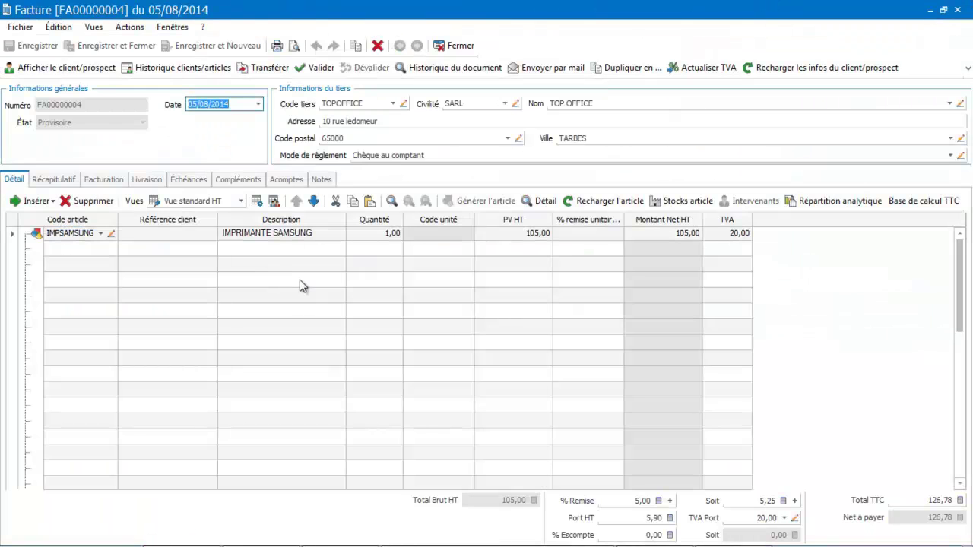
left_click(456, 48)
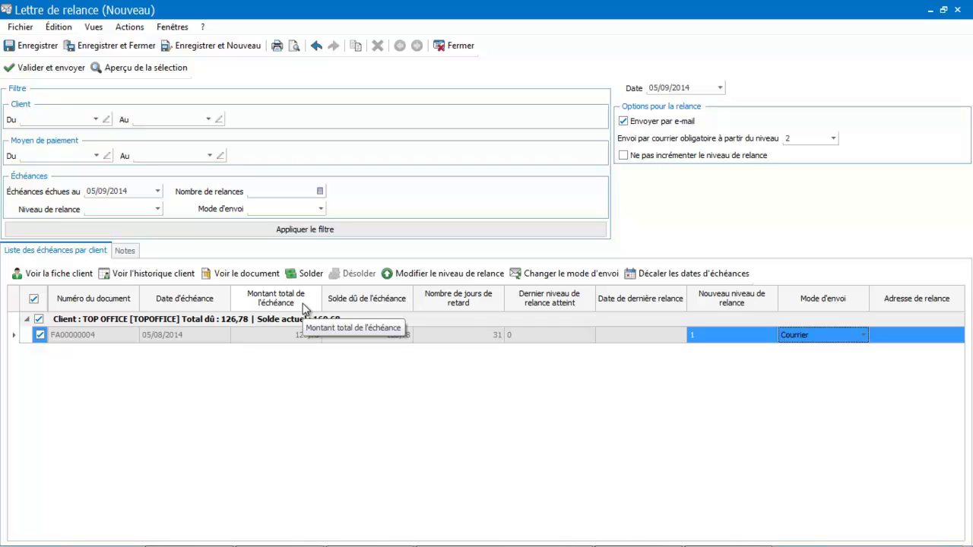
- Set the new reminder level of the selected TOP OFFICE due date to 1
left_click(440, 274)
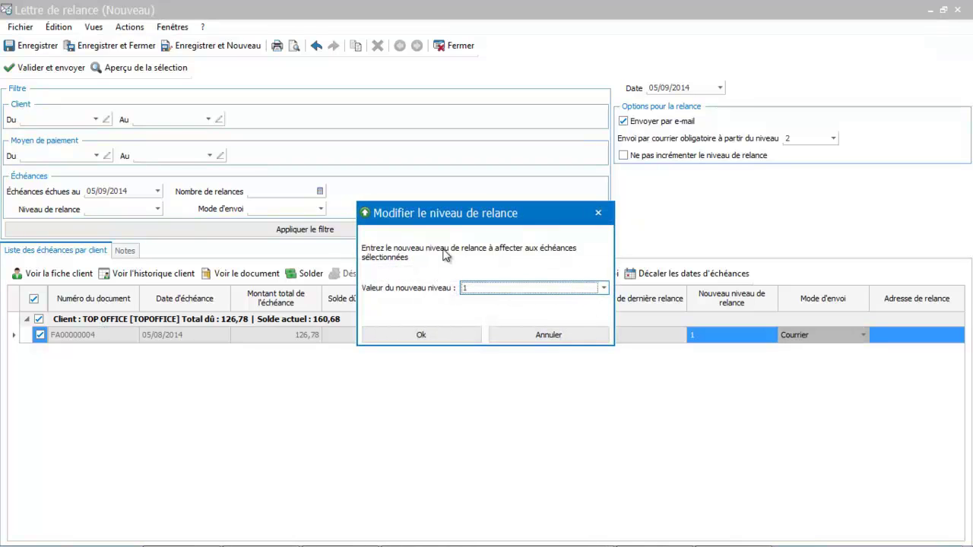
left_click(604, 289)
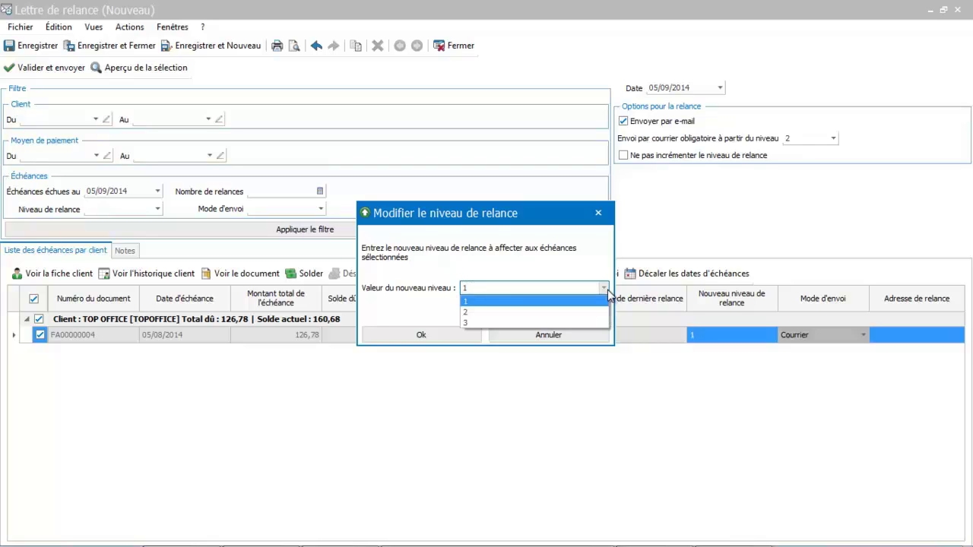
left_click(502, 303)
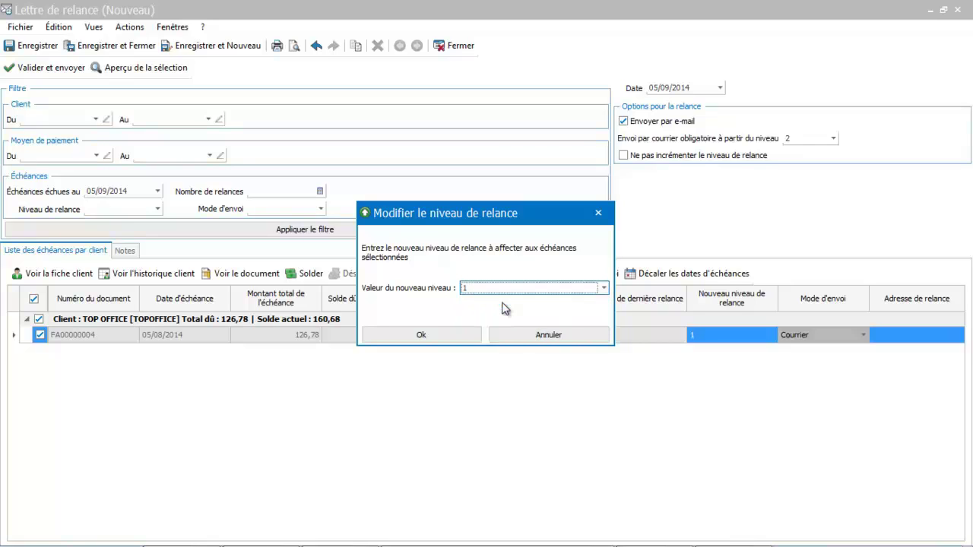
left_click(438, 335)
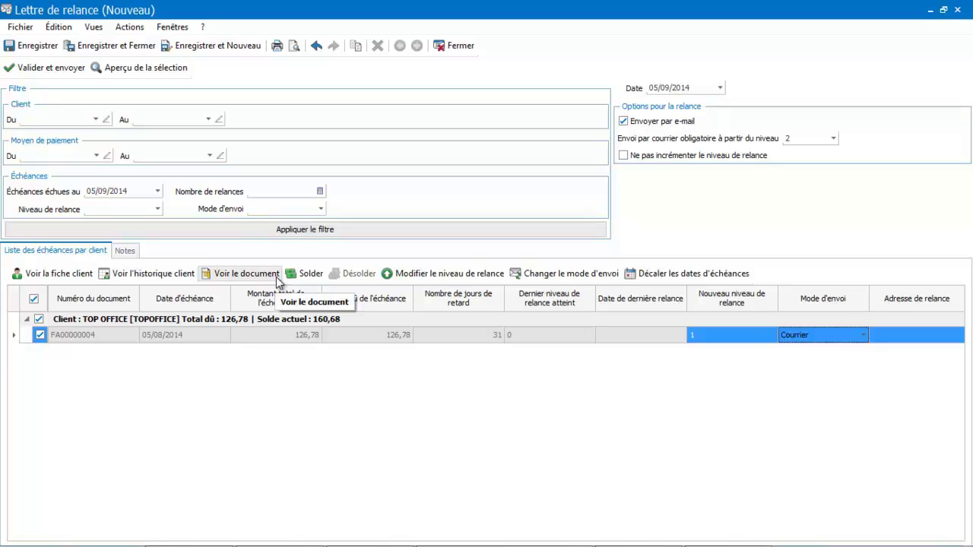
- Preview the reminder letter before validation, enlarge it to read its contents, and close the preview
left_click(55, 69)
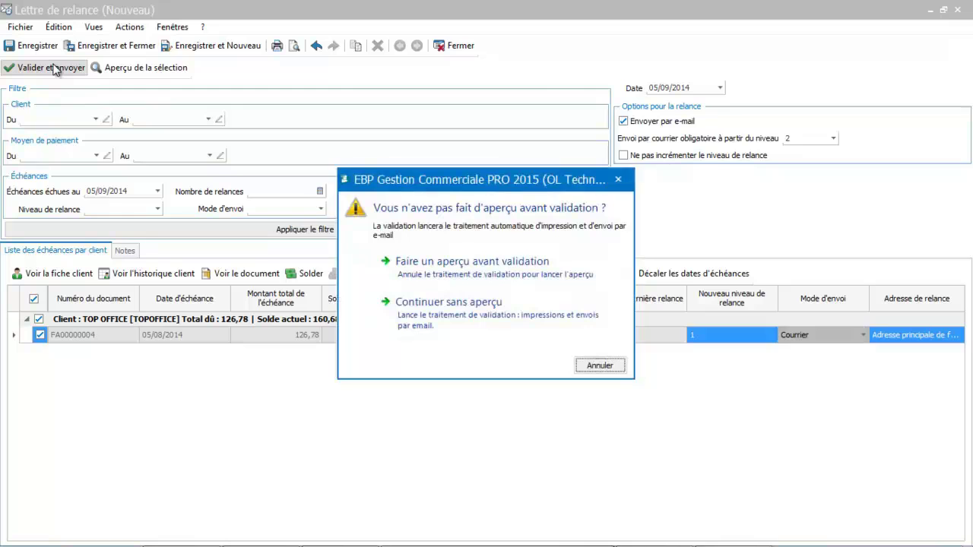
left_click(455, 274)
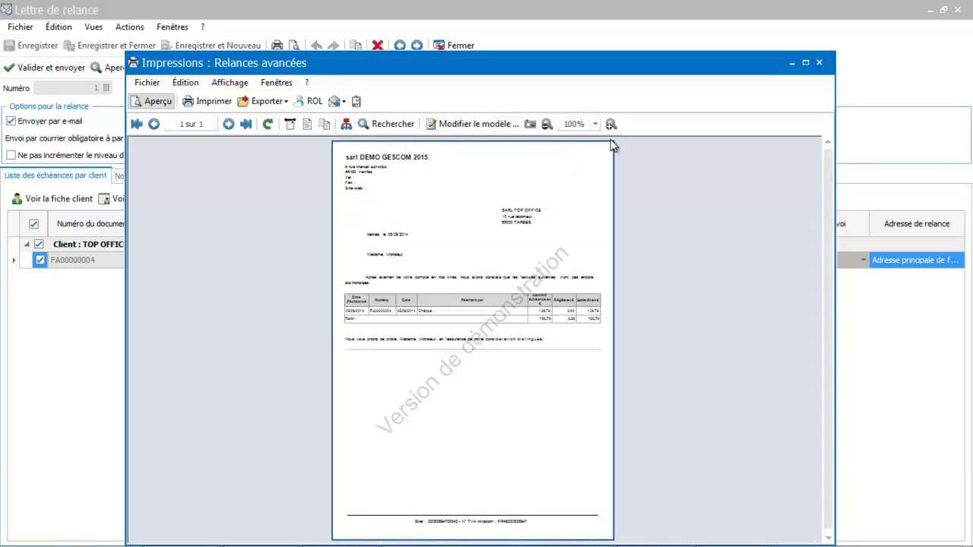
left_click(610, 124)
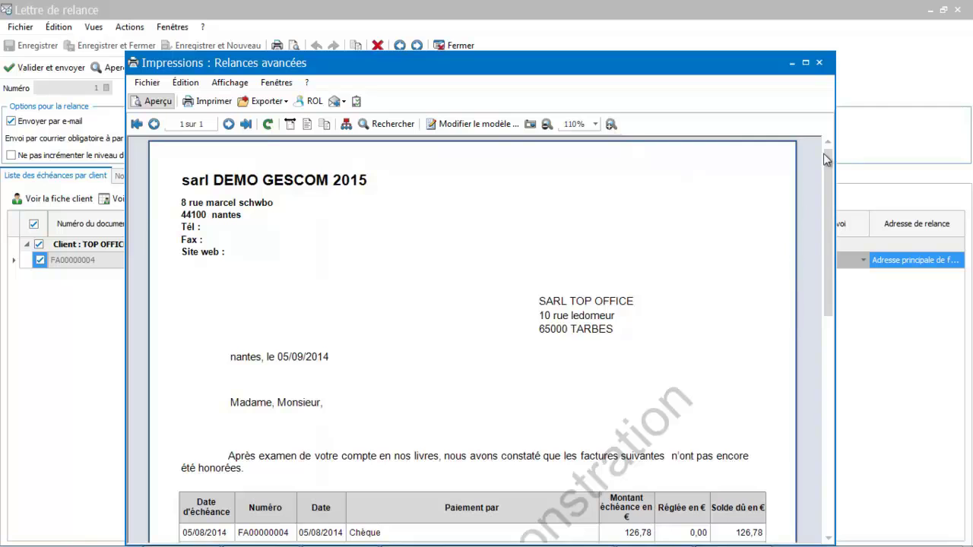
left_click_drag(831, 158, 871, 214)
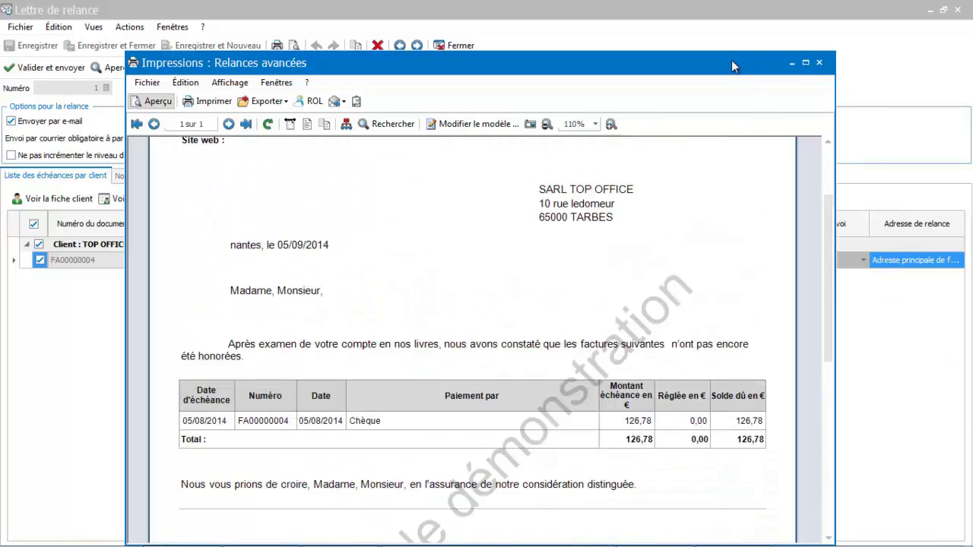
left_click(819, 63)
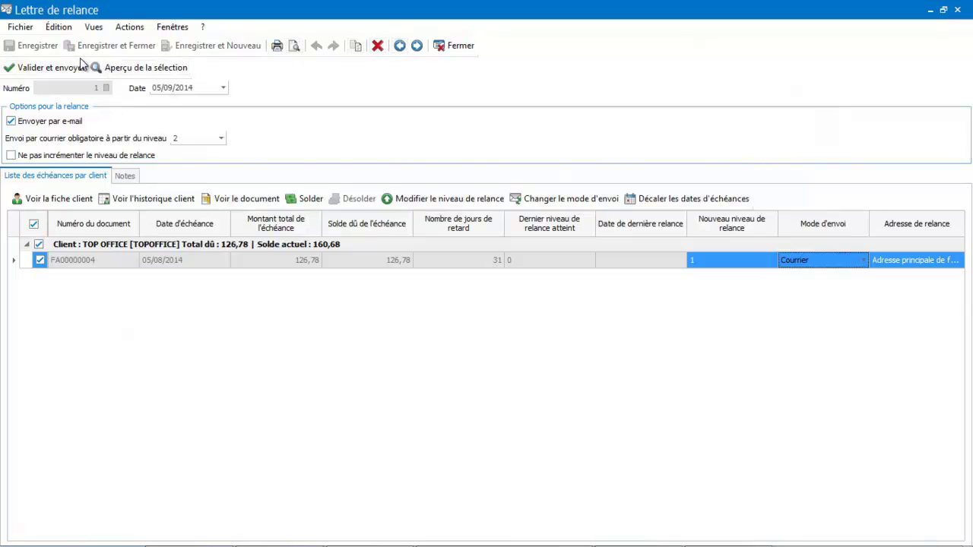
- Validate and send the reminder letter, close it, and select the sent batch in the reminder letters list
left_click(58, 71)
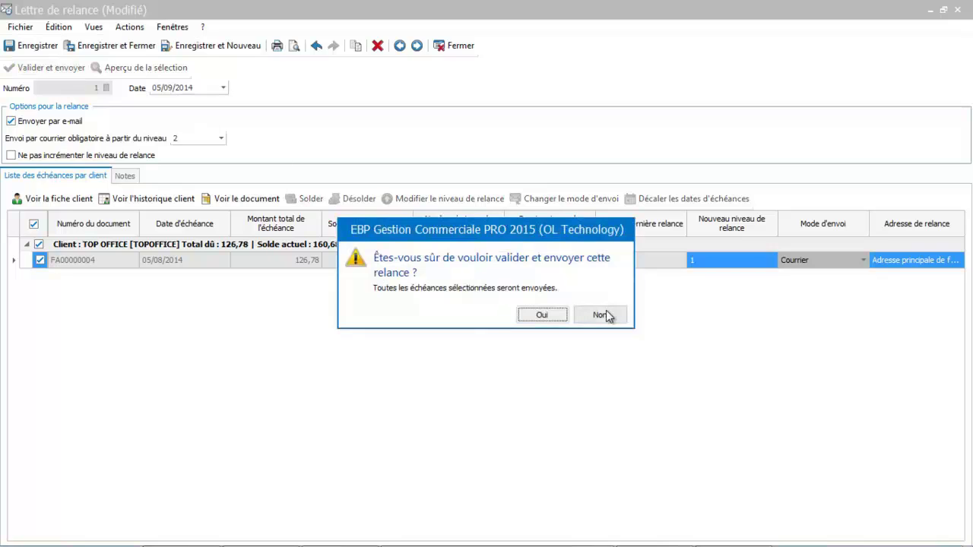
left_click(549, 318)
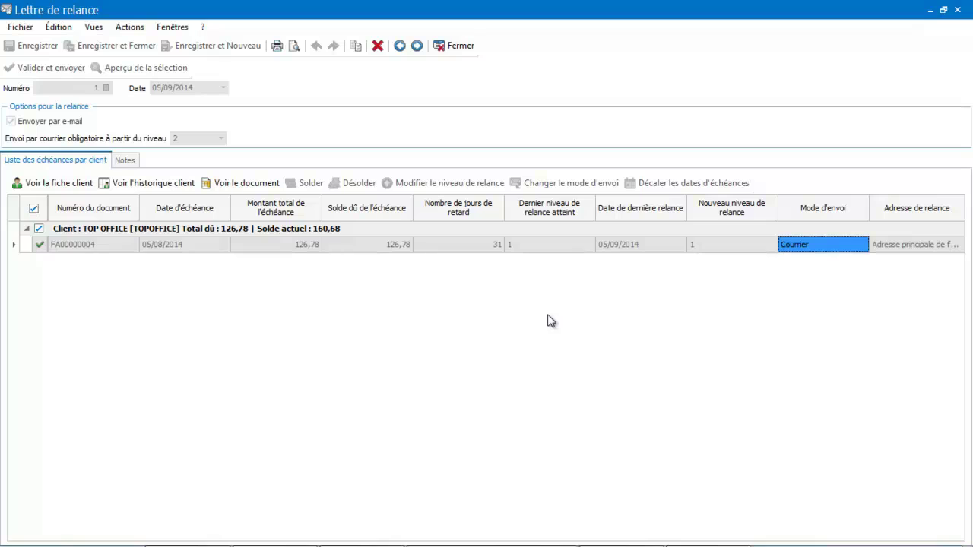
left_click(457, 47)
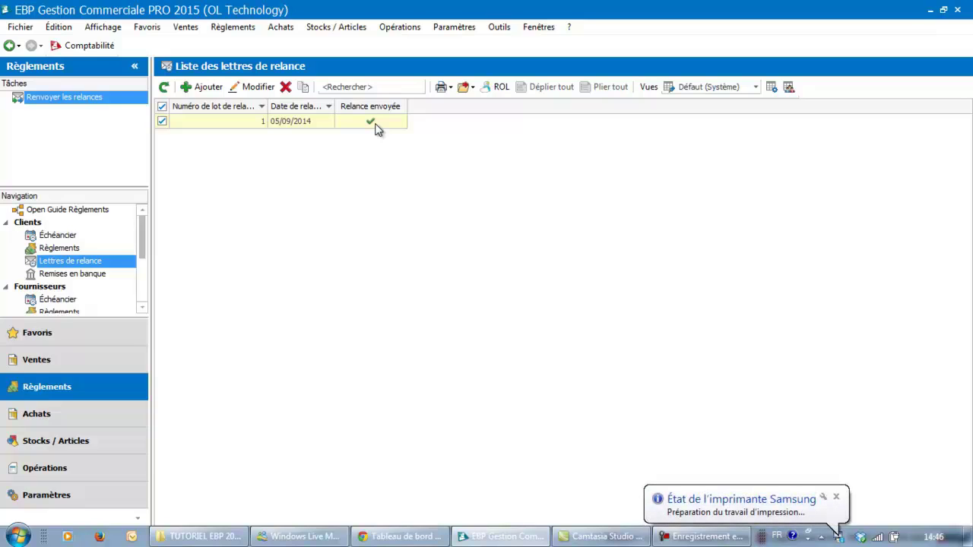
left_click(373, 121)
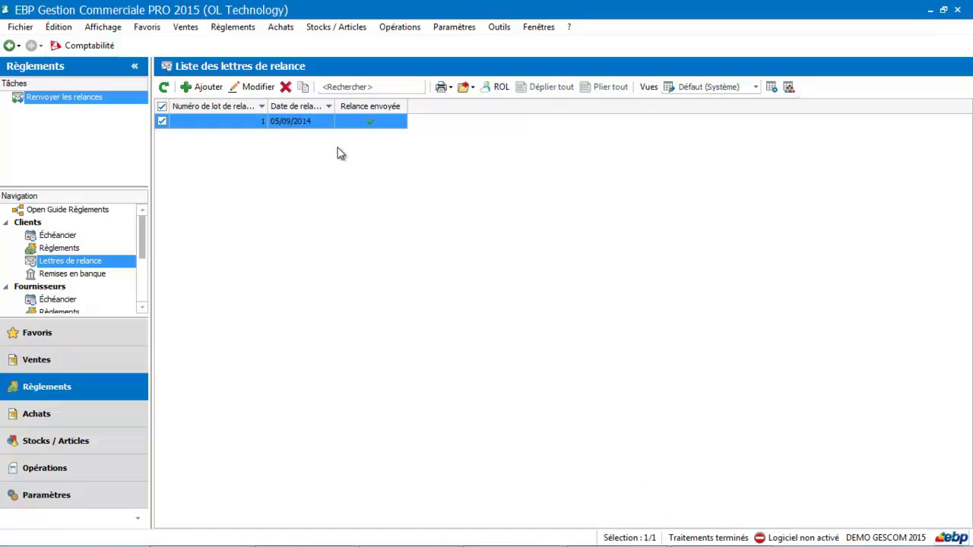
- Filter the due dates of a new reminder letter by reminder level 2, and close it without saving
left_click(209, 87)
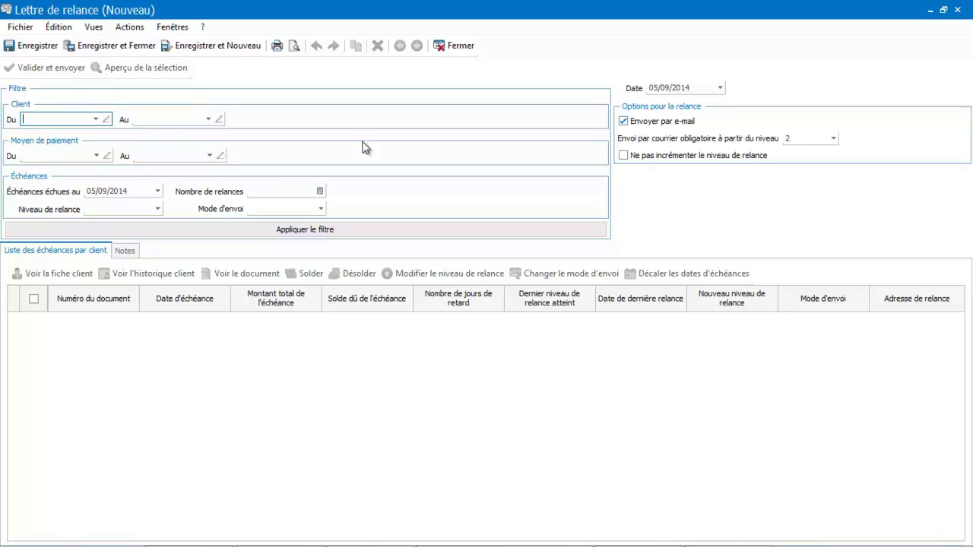
left_click(138, 211)
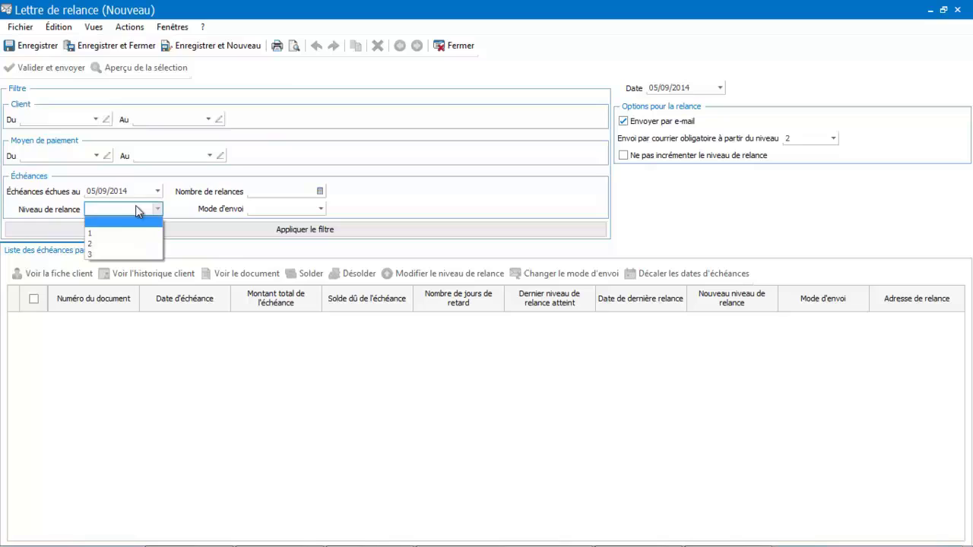
left_click(125, 243)
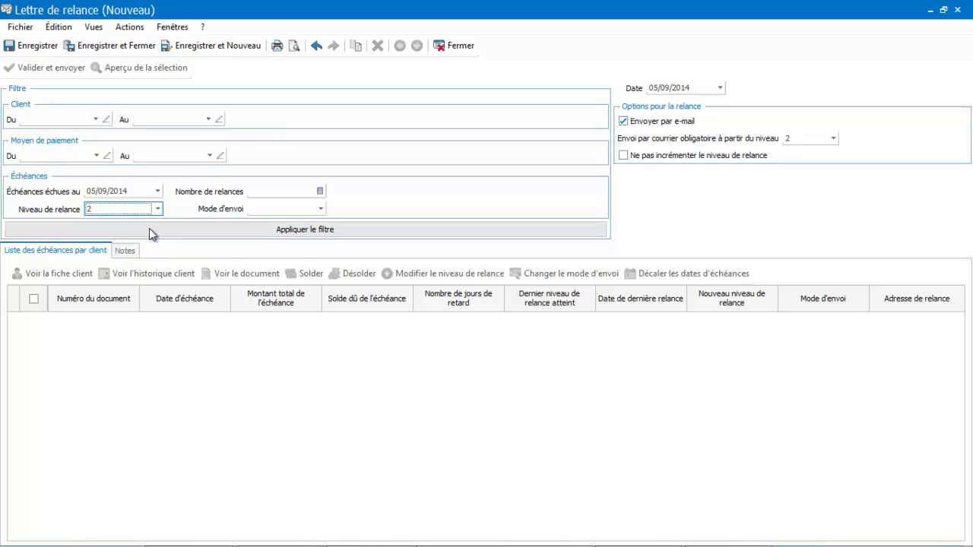
left_click(202, 237)
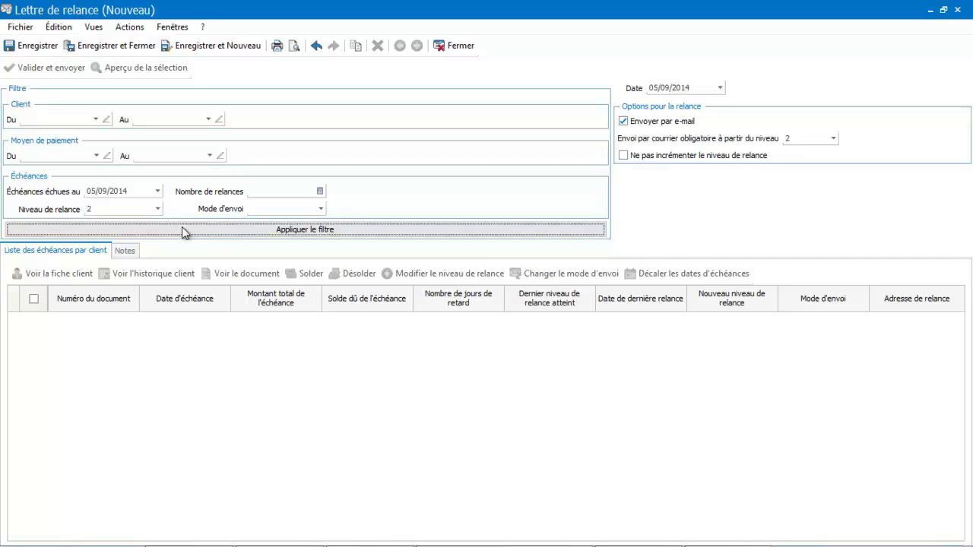
left_click(117, 211)
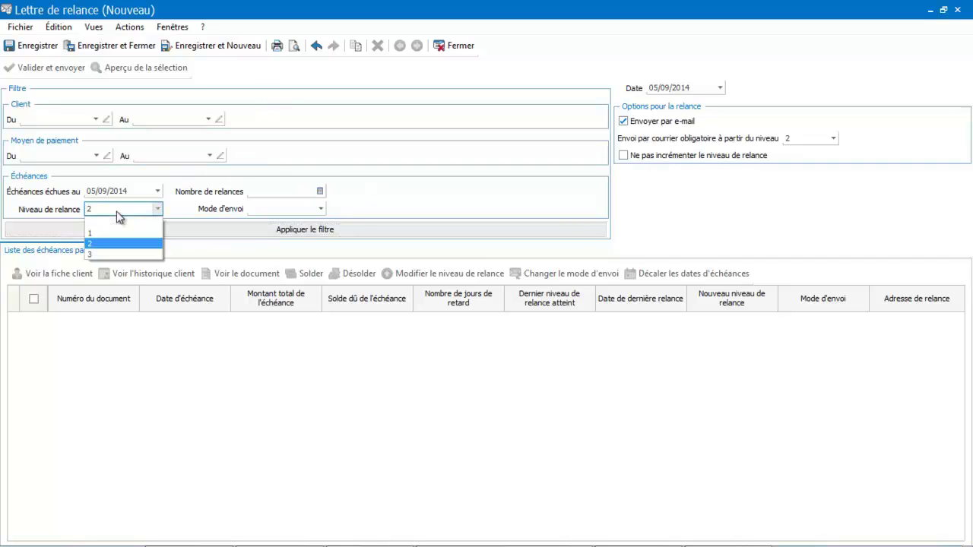
left_click(462, 47)
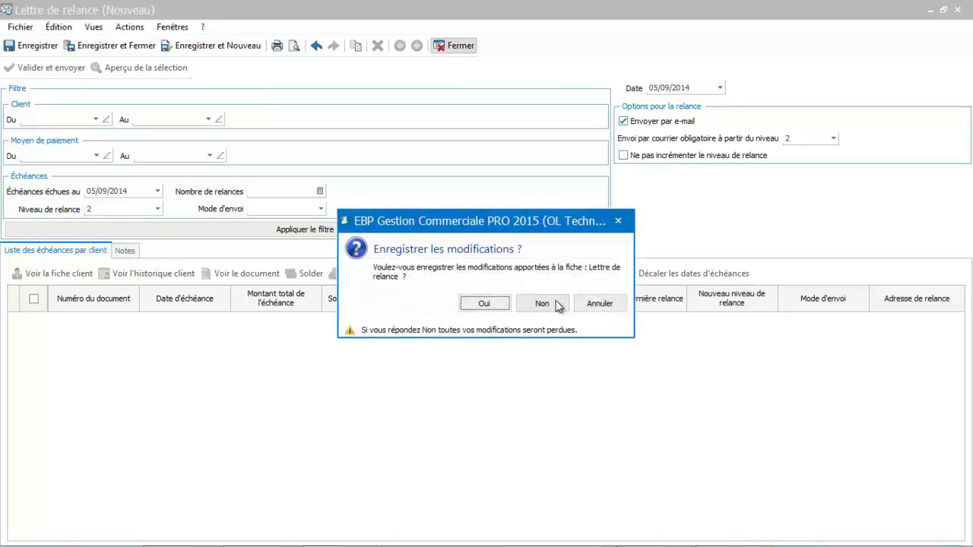
left_click(557, 304)
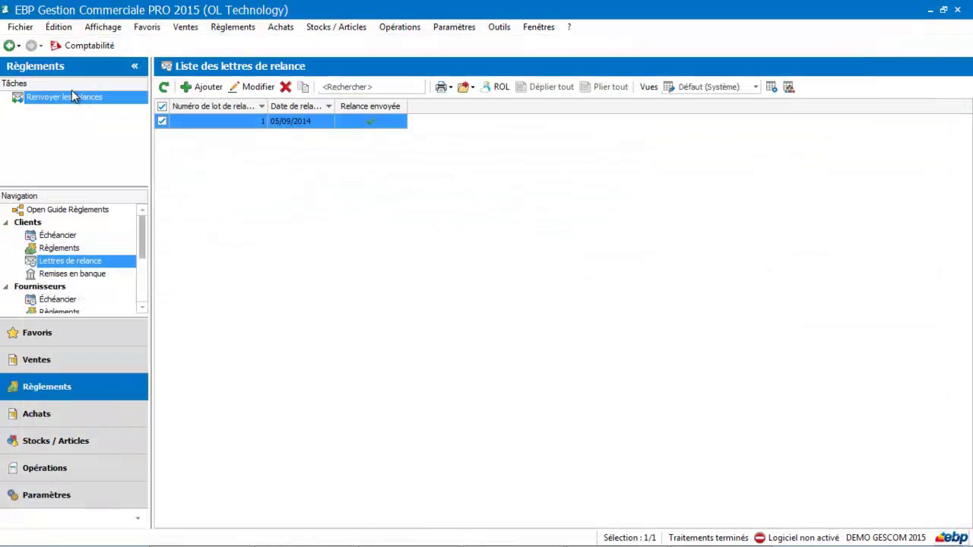
- Open a resend of the sent reminder batch to examine its options and due date, and close it
left_click(71, 95)
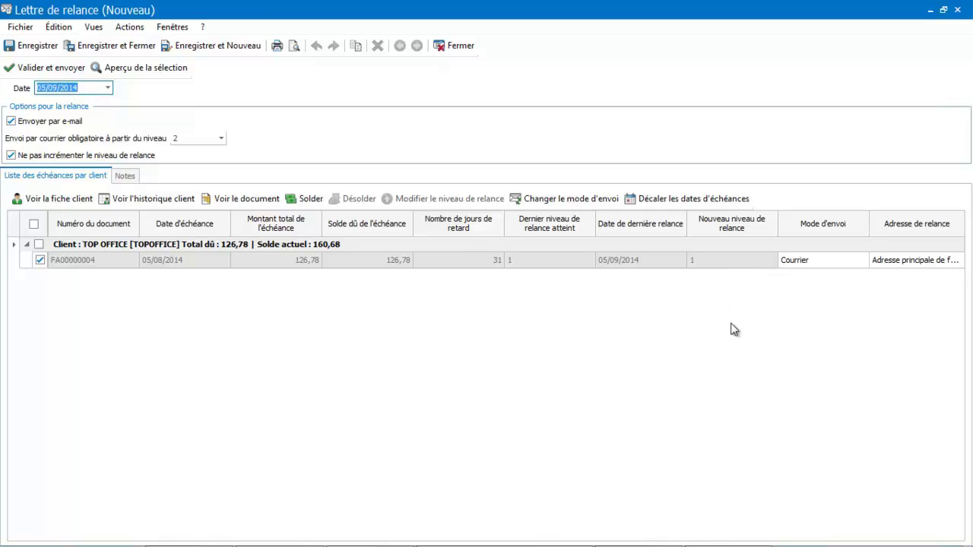
left_click(465, 51)
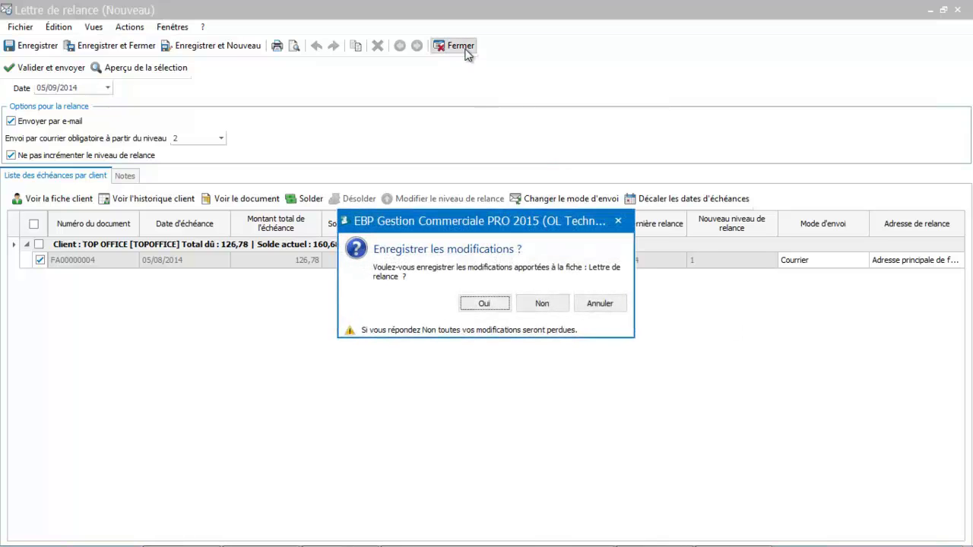